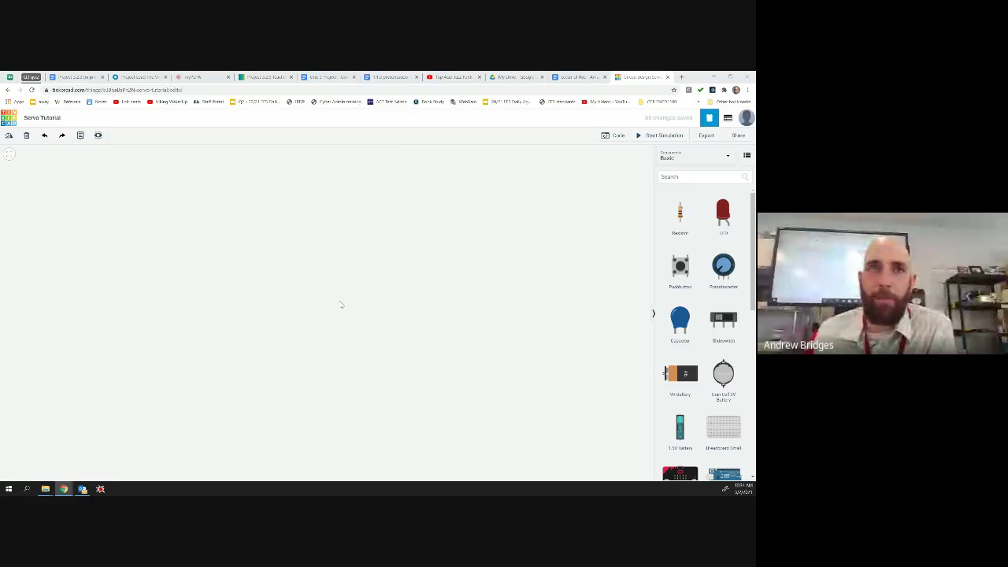
Step: Search the parts list for 'micro' and choose the microbit suggestion
click(685, 177)
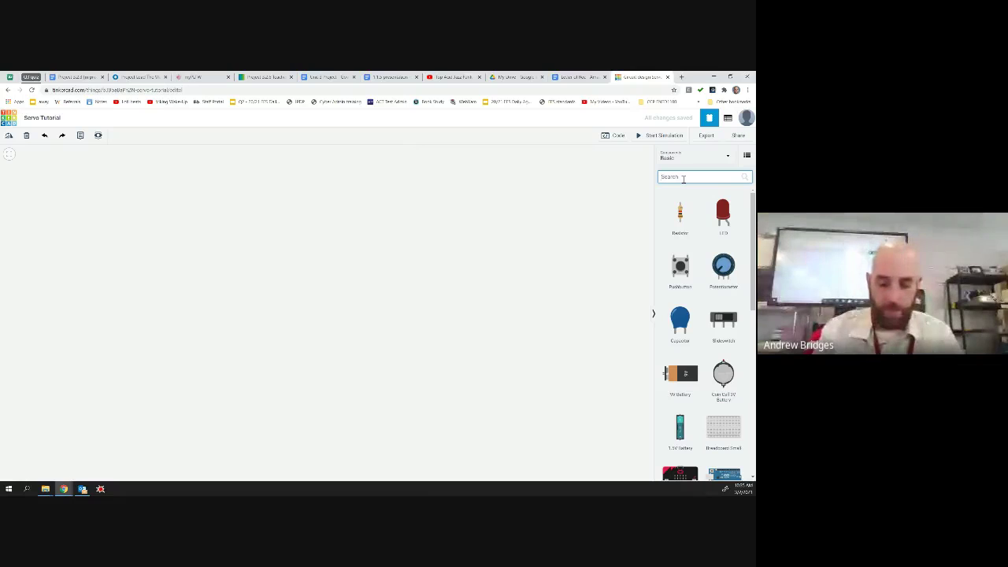
text(micro)
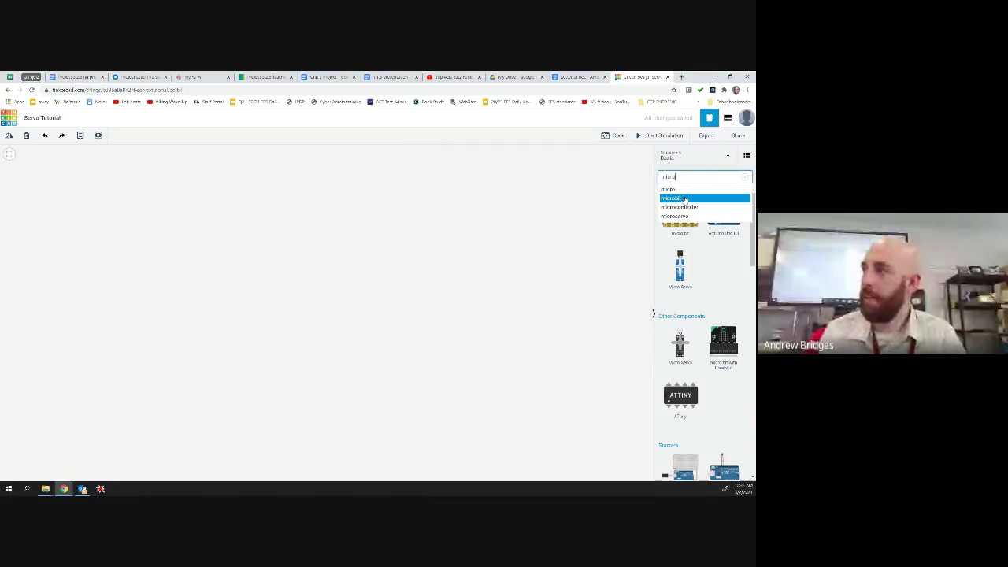
click(684, 200)
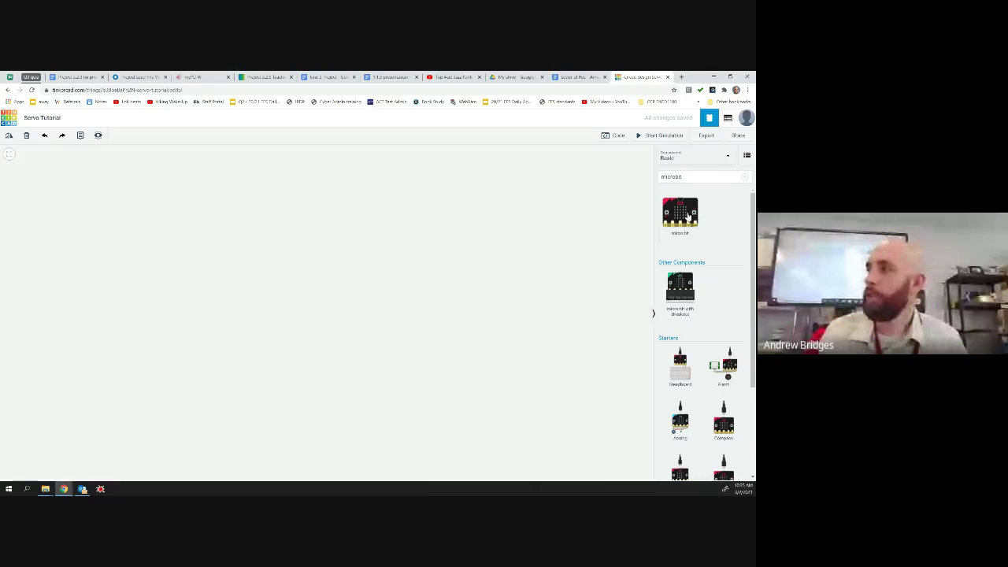
Step: Test-place a micro:bit, delete it, and scroll down to the micro:bit Starters
drag(690, 216, 503, 256)
key(Delete)
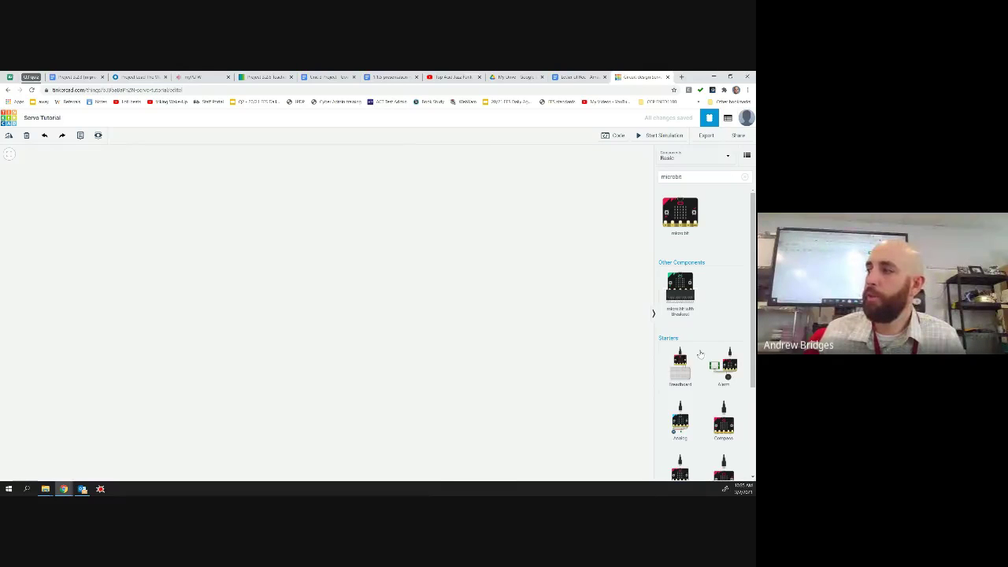
scroll(683, 355, down, 1)
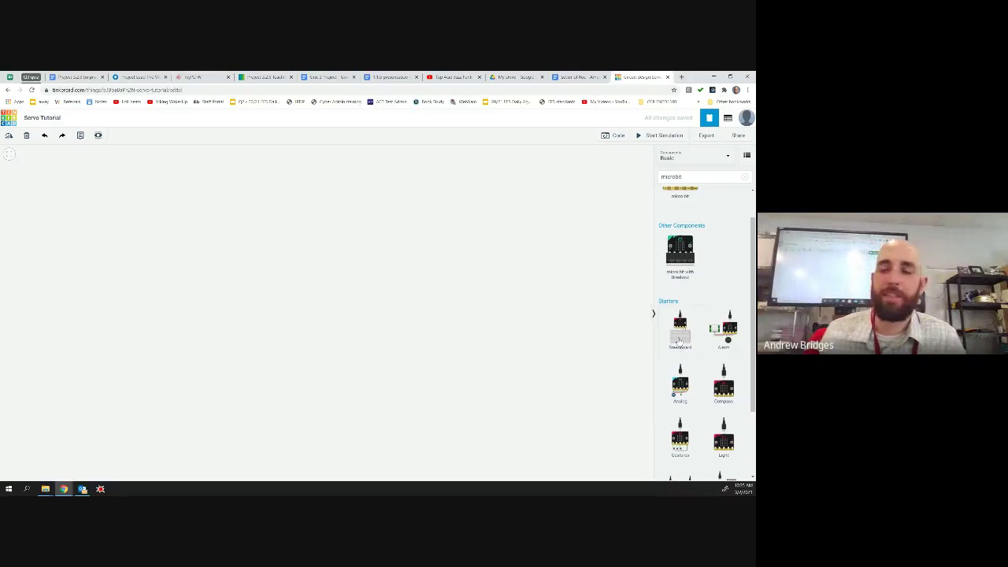
scroll(678, 341, down, 1)
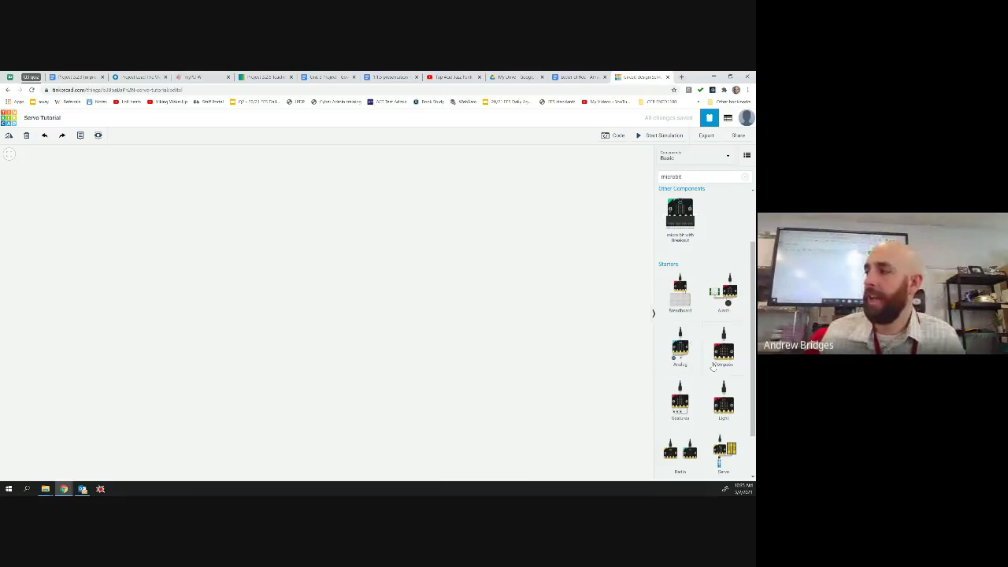
scroll(703, 429, down, 1)
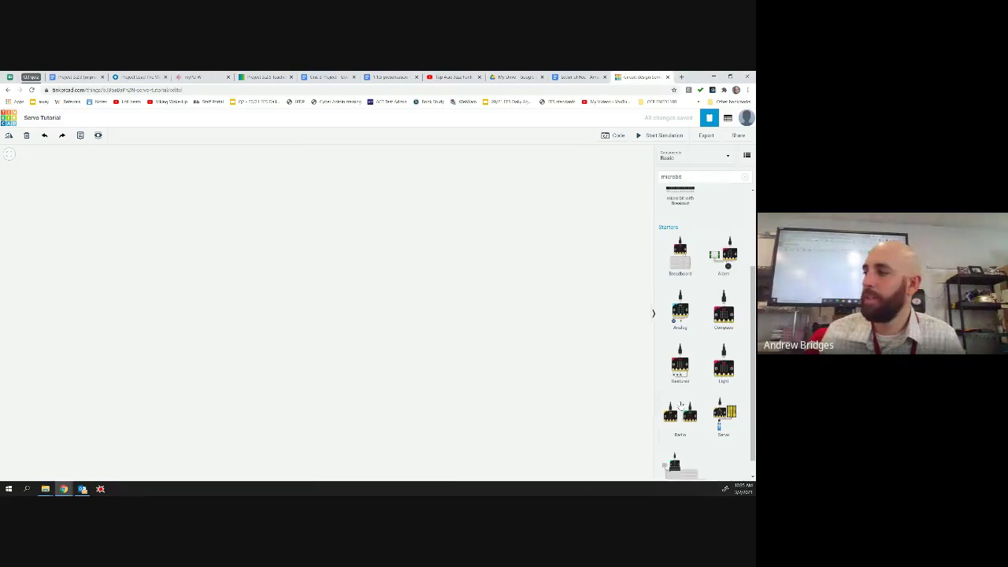
scroll(682, 404, down, 1)
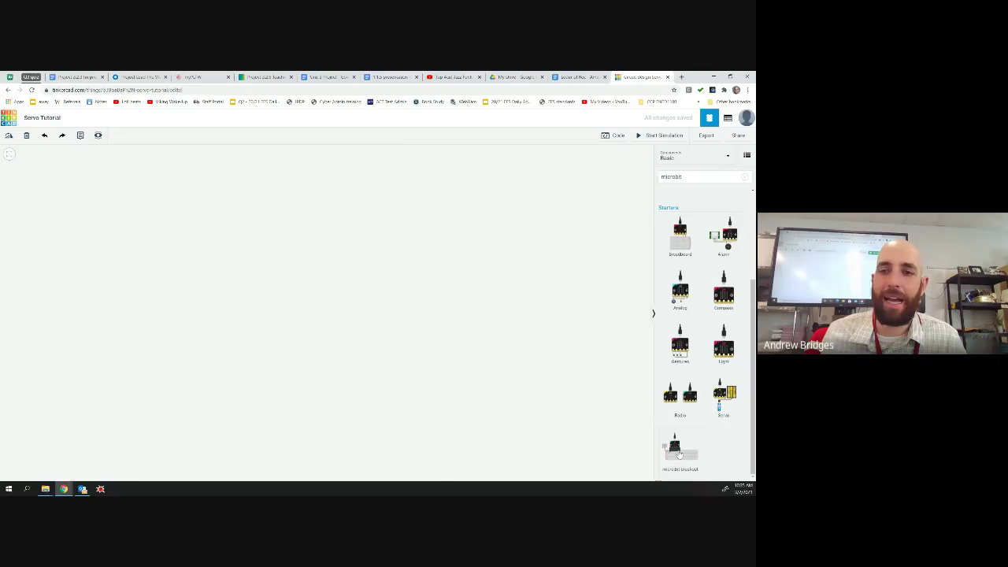
Step: Drop the micro:bit breakout starter, with breadboard and power supply, onto the workplane
click(288, 317)
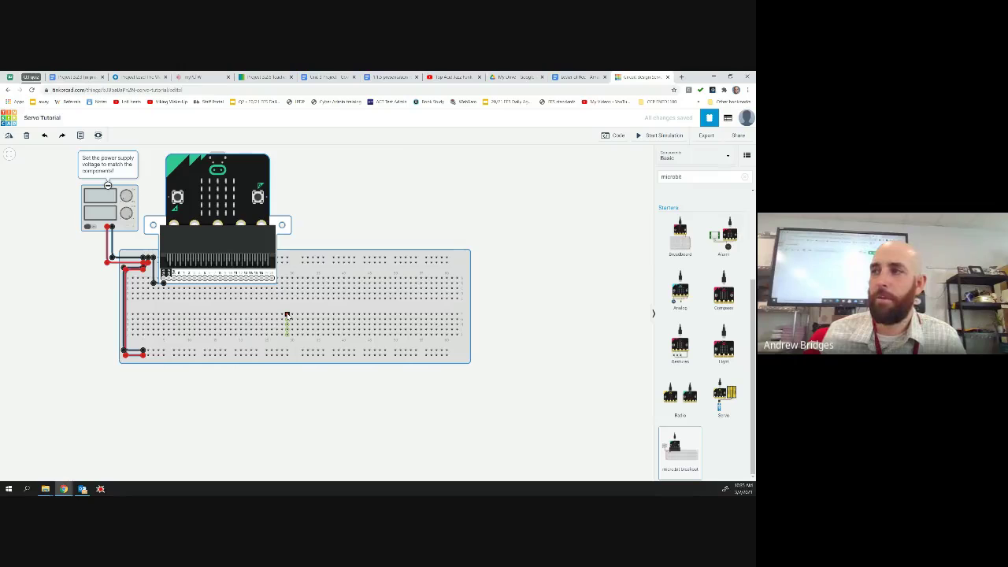
drag(287, 317, 305, 344)
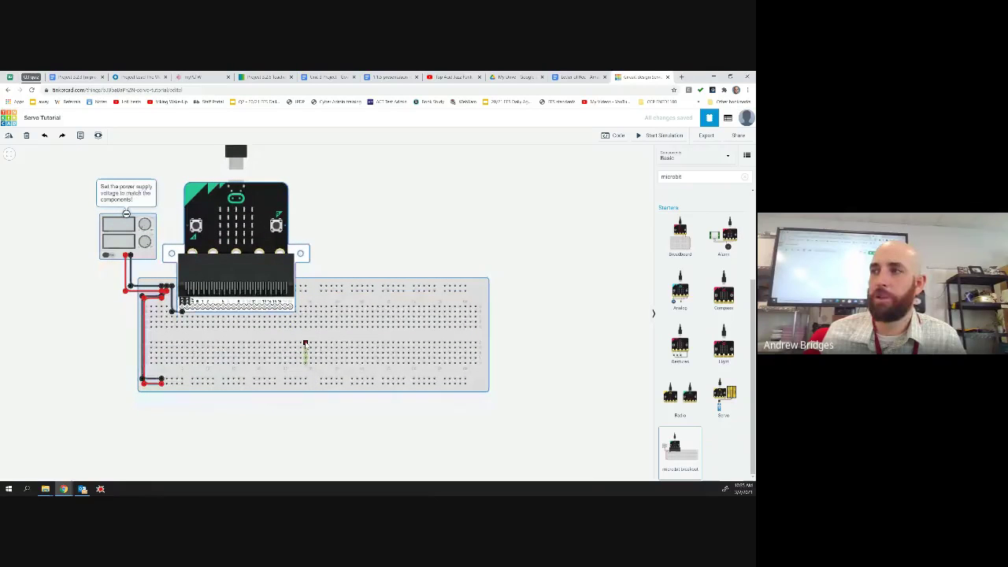
click(305, 344)
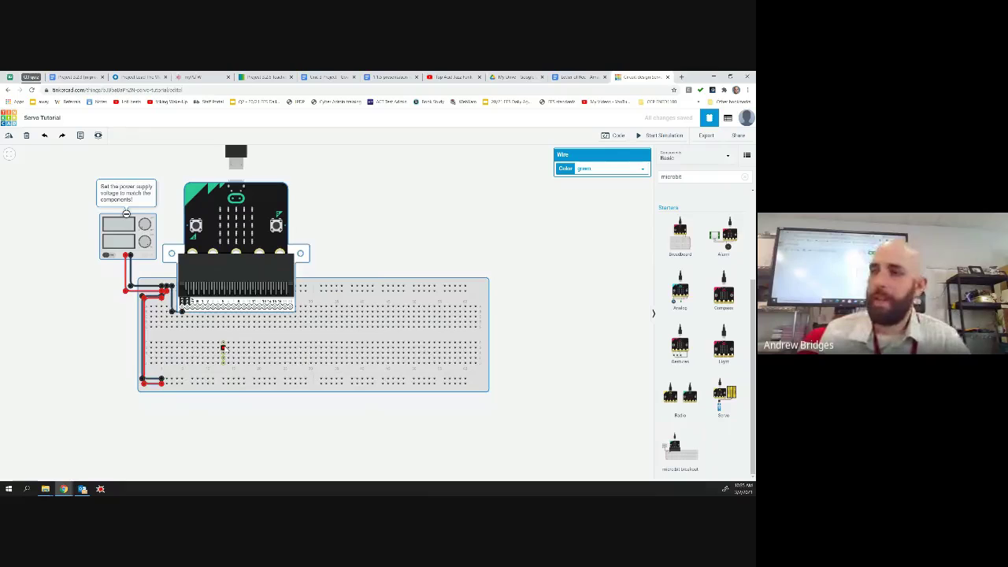
scroll(223, 344, up, 1)
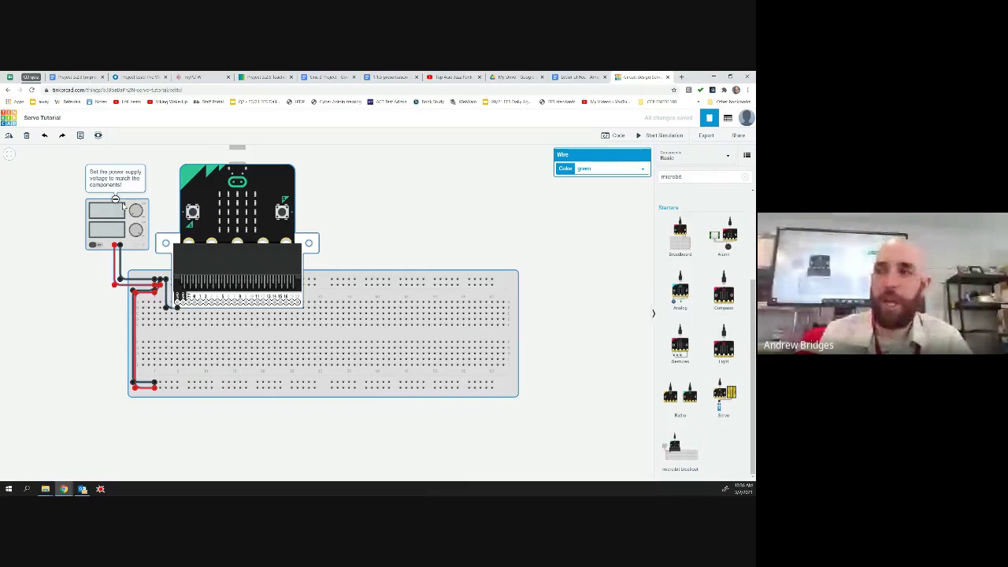
Step: Collapse the power supply's voltage note, keeping the components after a cancelled delete
click(116, 201)
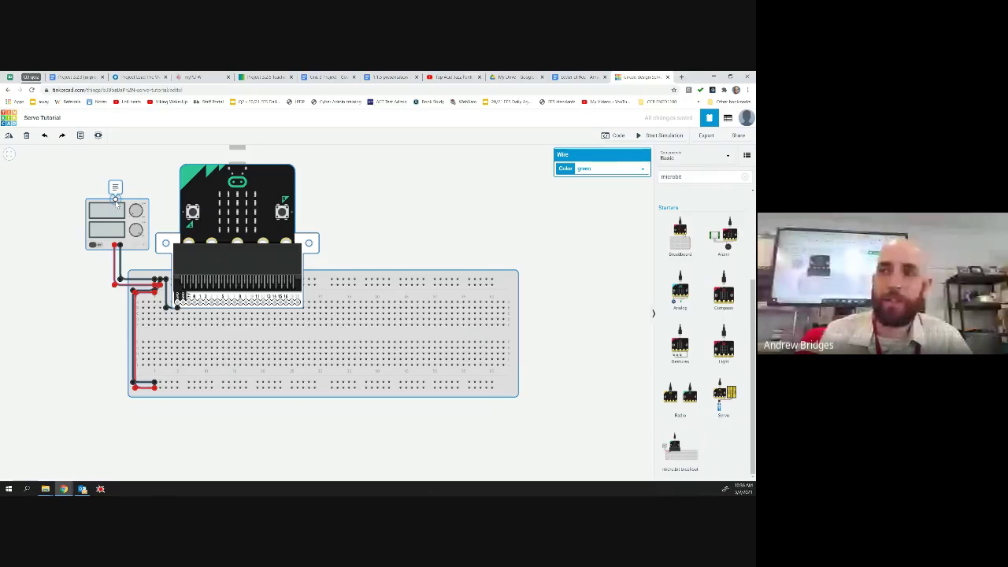
key(Delete)
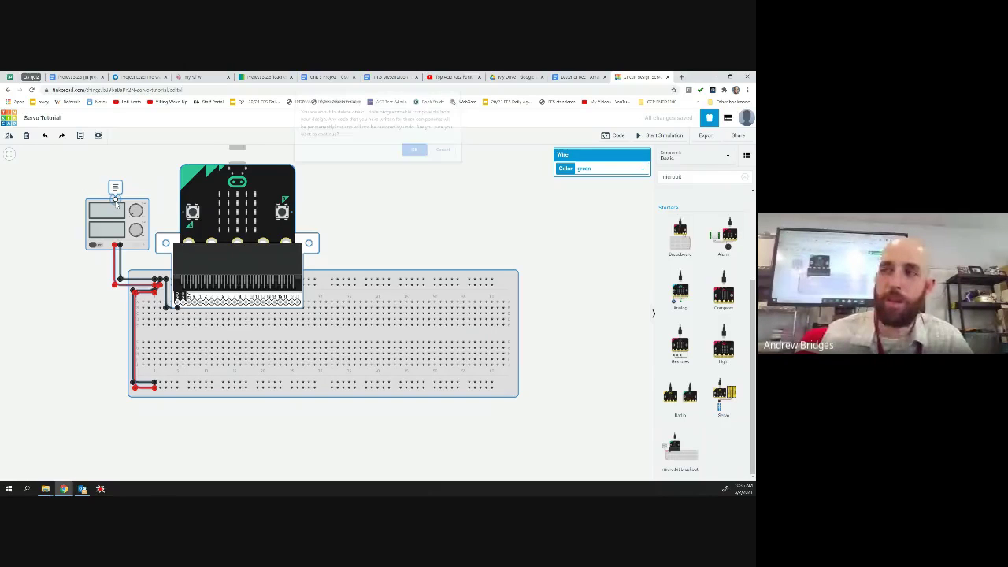
click(441, 155)
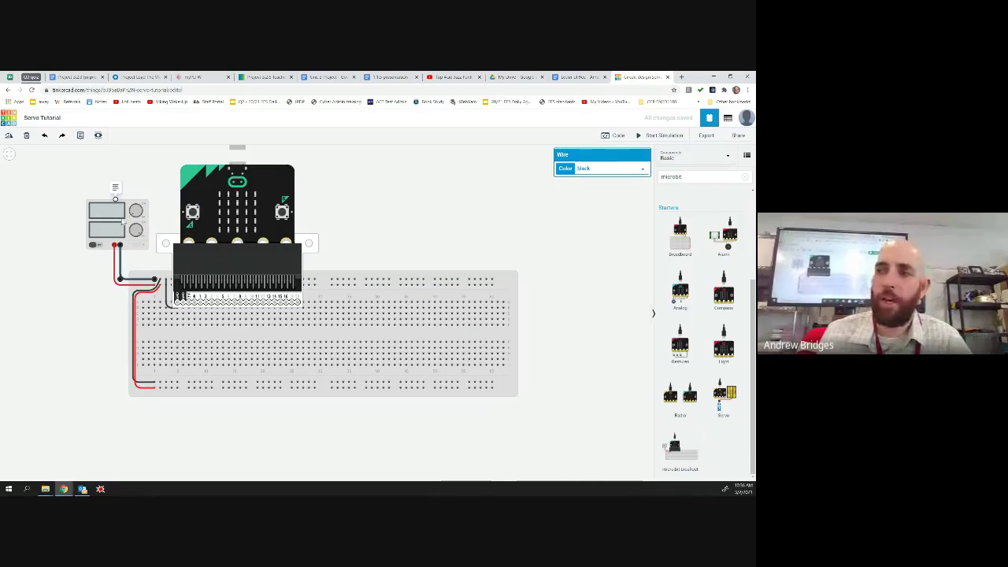
Step: Wire the supply's negative terminal in black and positive terminal in red to the breadboard
click(120, 247)
click(120, 246)
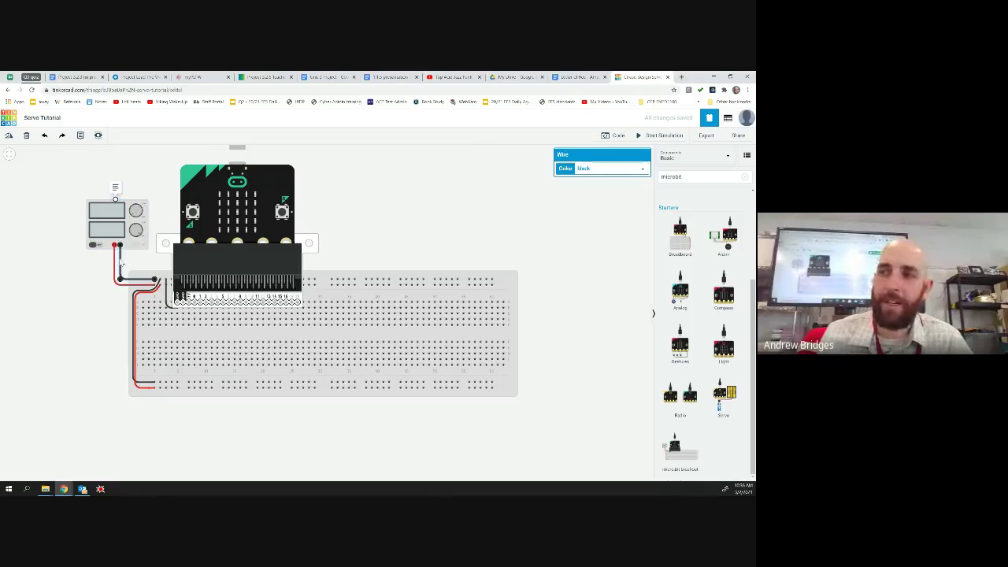
click(120, 277)
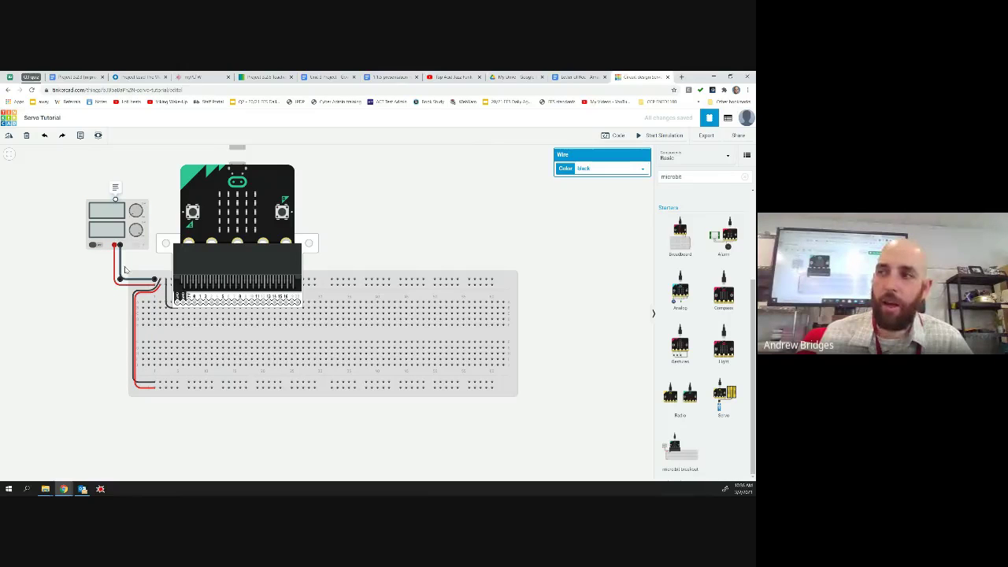
click(115, 246)
click(115, 284)
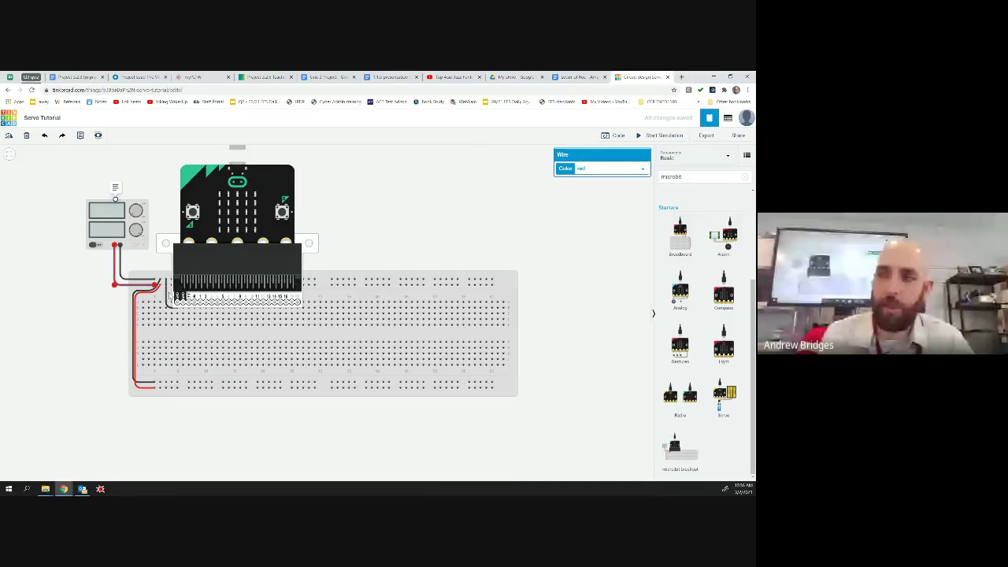
click(174, 282)
drag(277, 162, 304, 207)
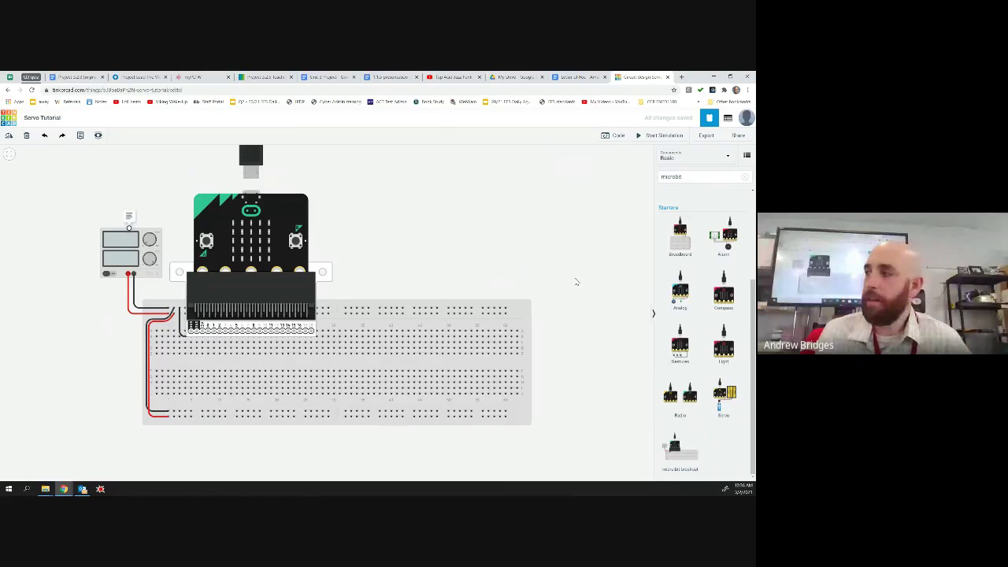
Step: Clear the search and drag a Micro Servo onto the breadboard right of the micro:bit
click(740, 179)
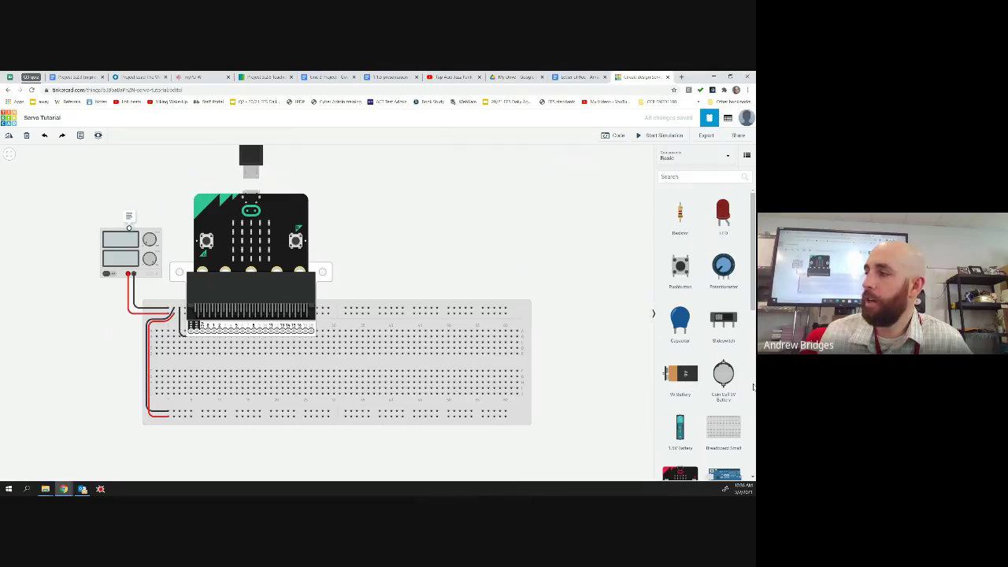
scroll(705, 288, down, 1)
scroll(704, 288, up, 1)
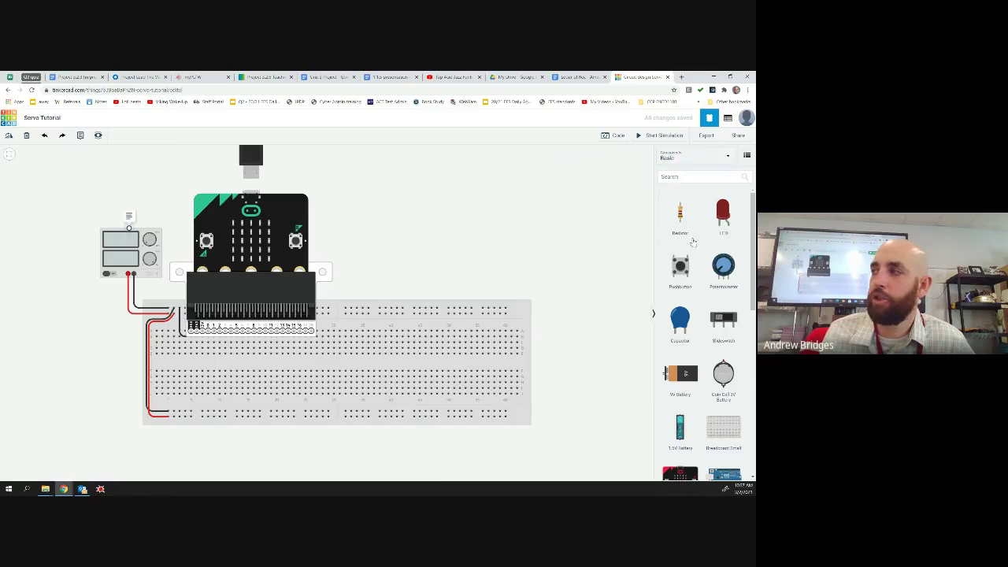
scroll(695, 236, down, 2)
scroll(694, 234, down, 2)
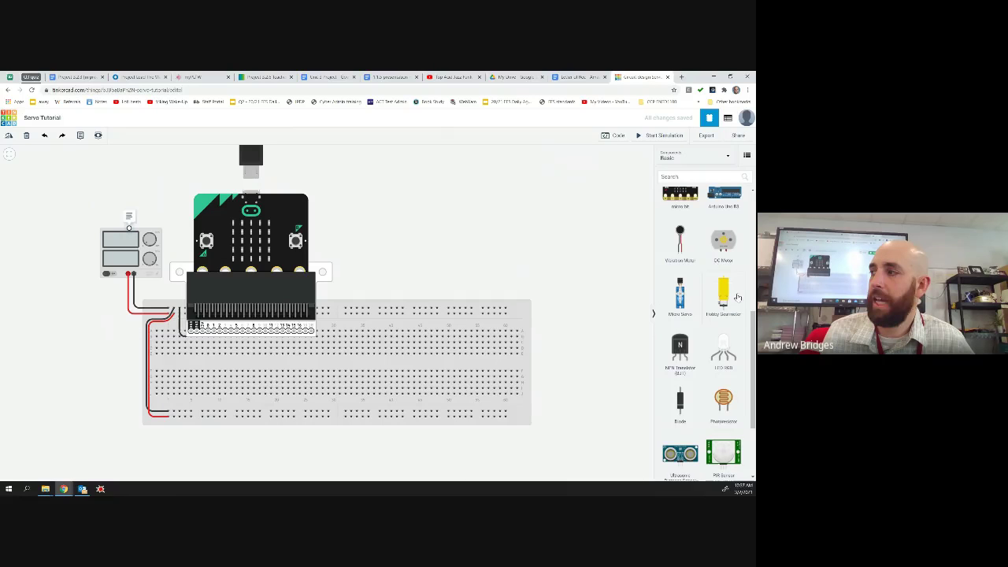
drag(689, 303, 408, 303)
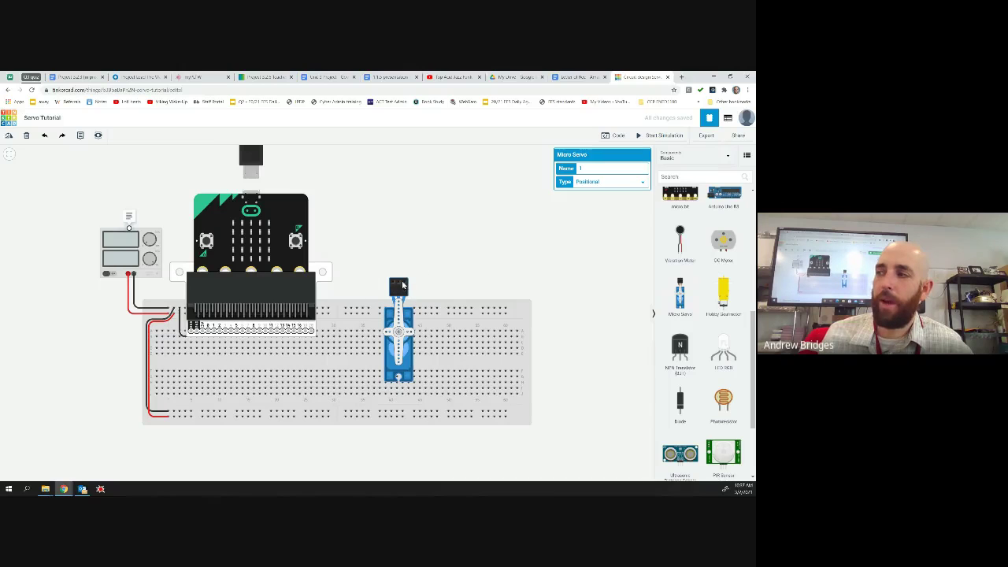
click(403, 288)
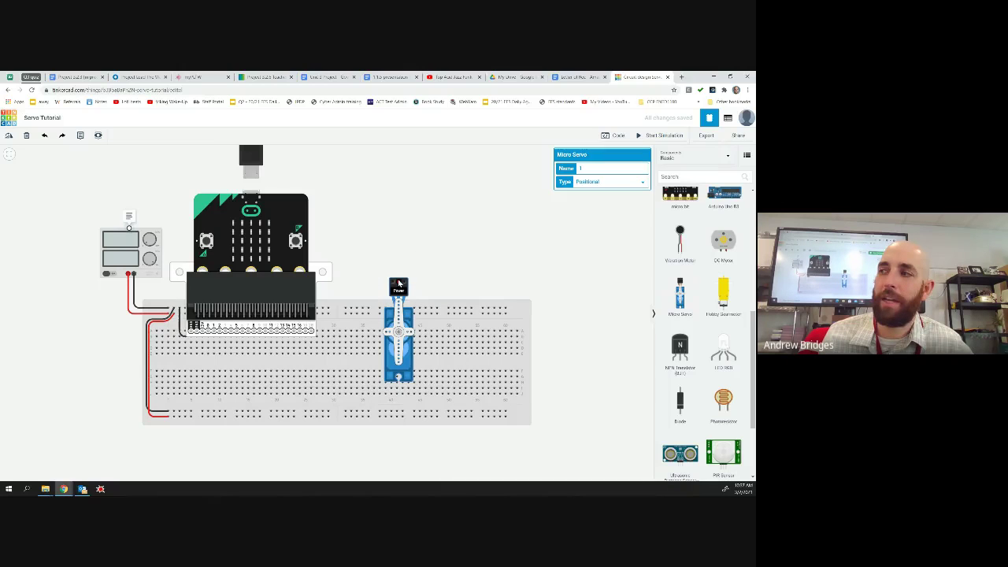
click(393, 282)
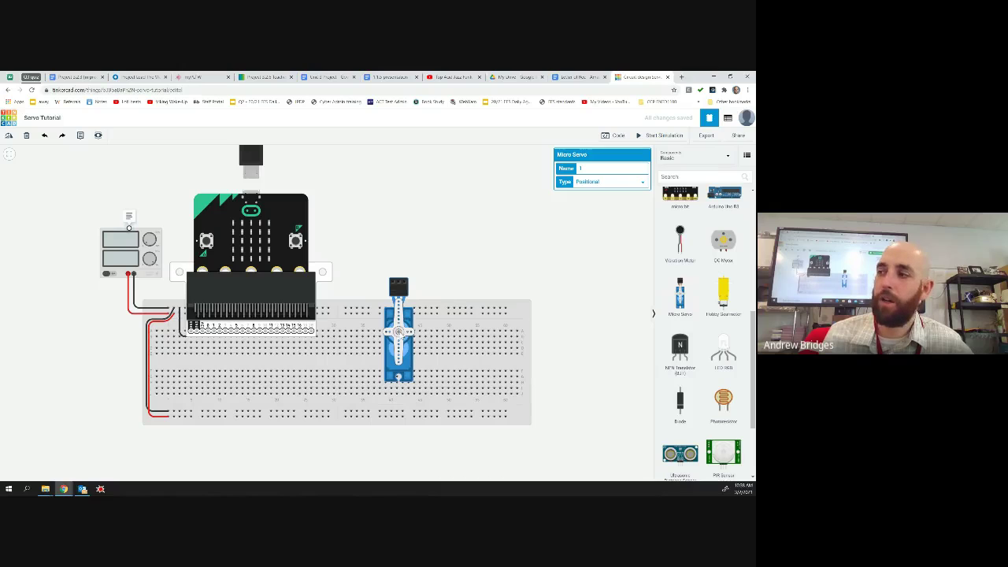
drag(398, 331, 395, 330)
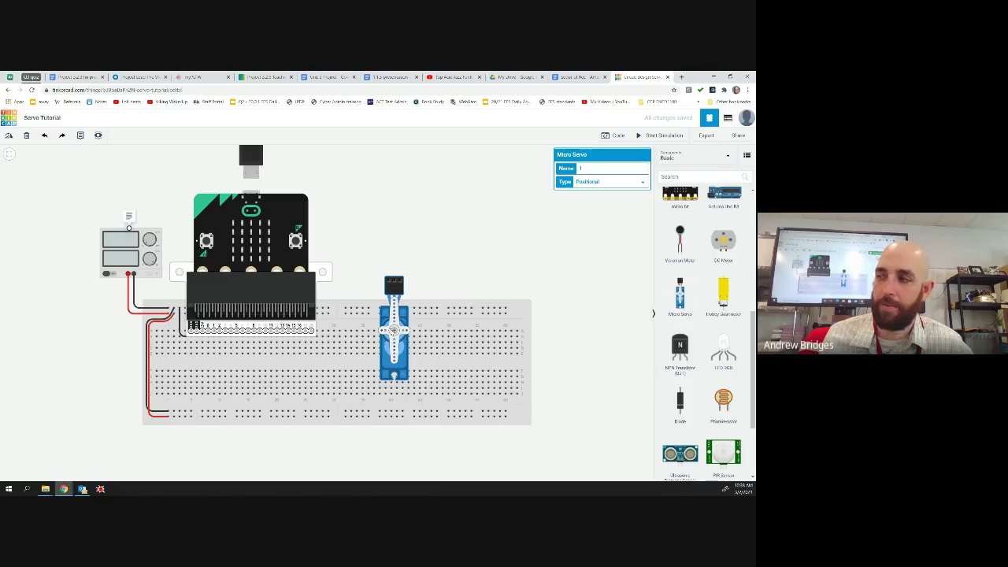
click(389, 282)
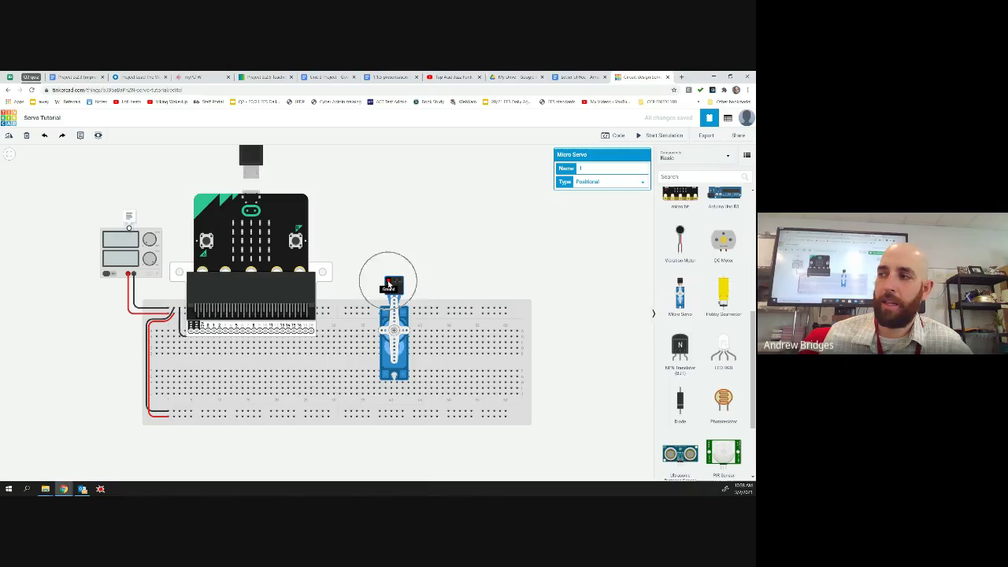
click(391, 283)
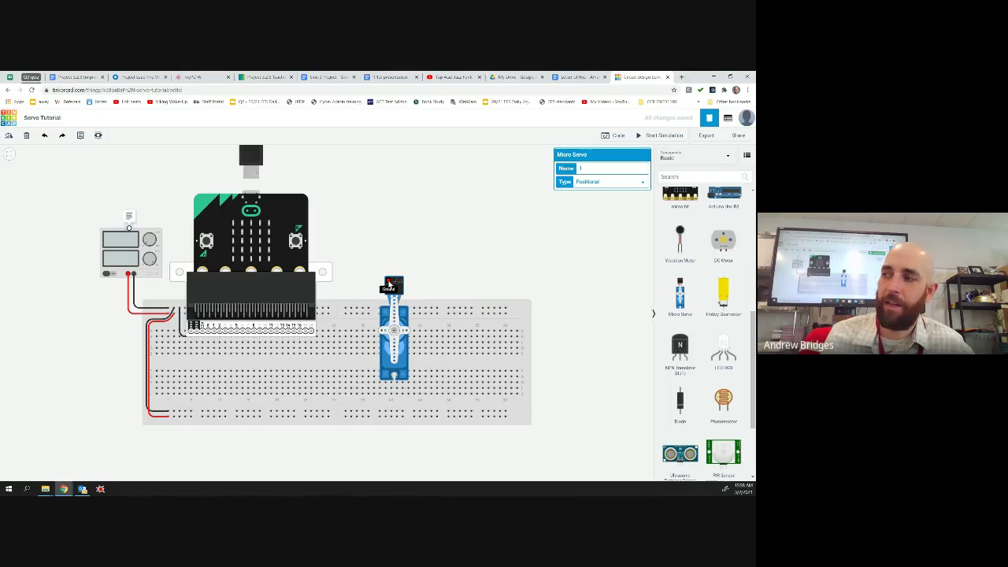
click(394, 282)
click(393, 283)
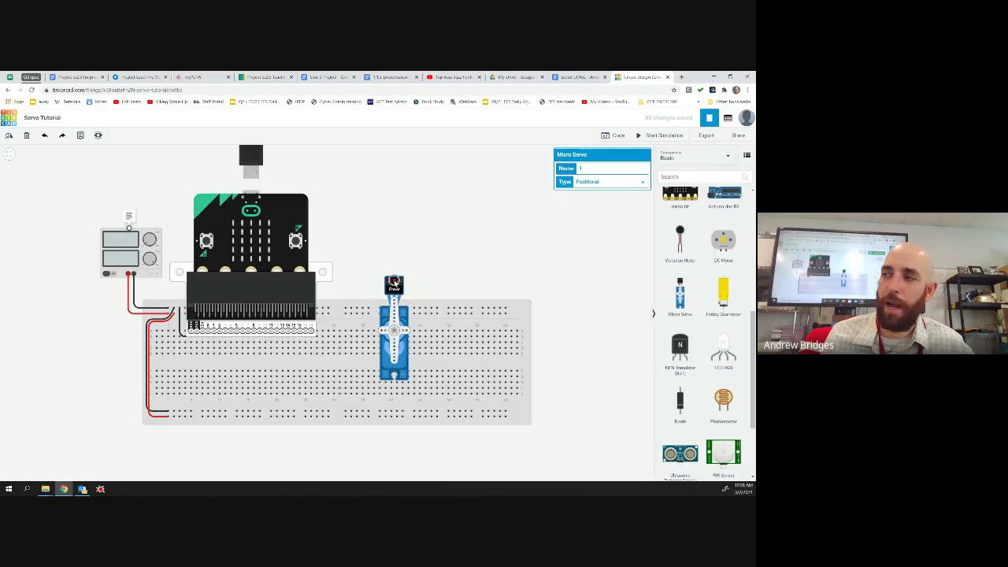
click(398, 285)
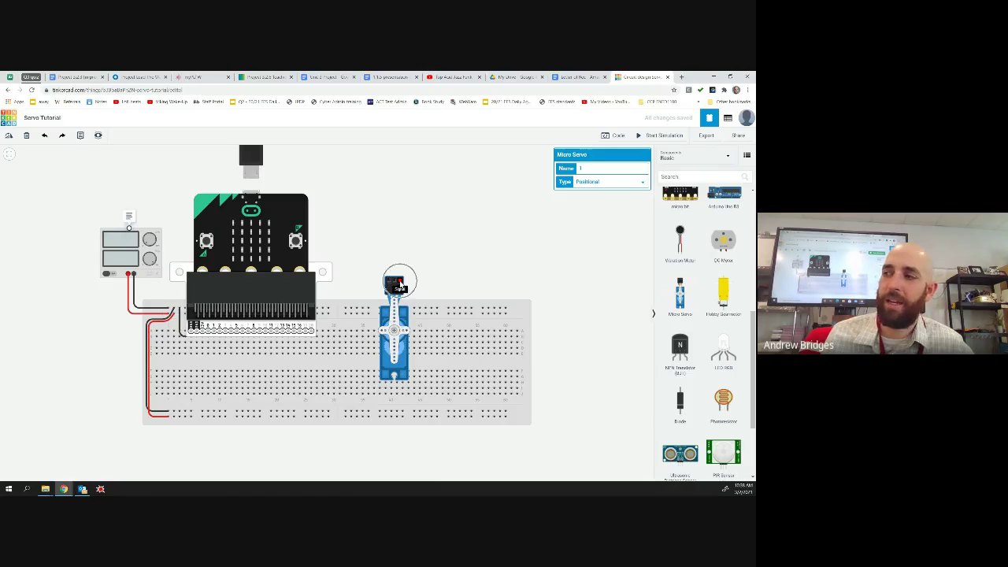
click(401, 286)
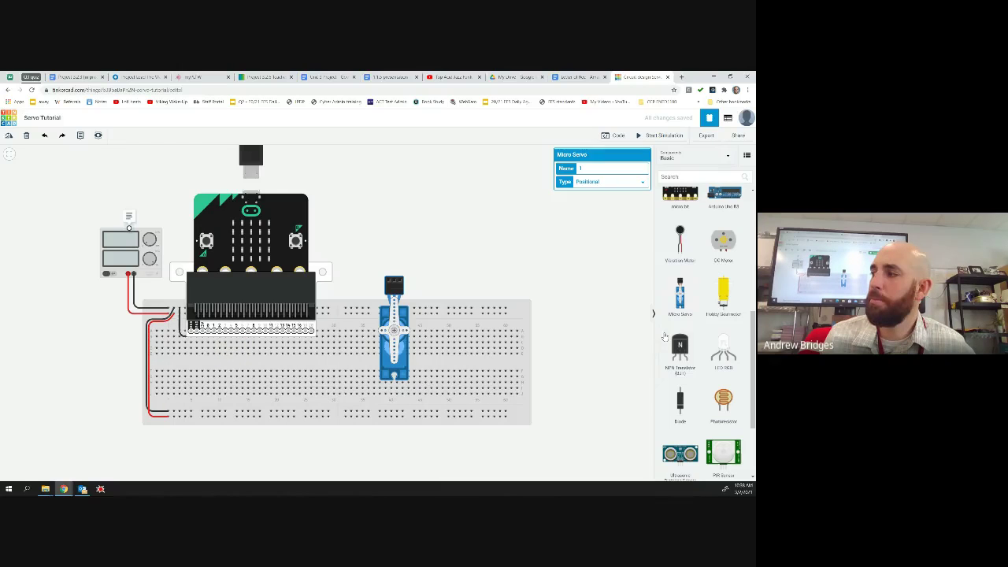
Step: Place a resistor on the breadboard with an LED below it
scroll(697, 315, up, 5)
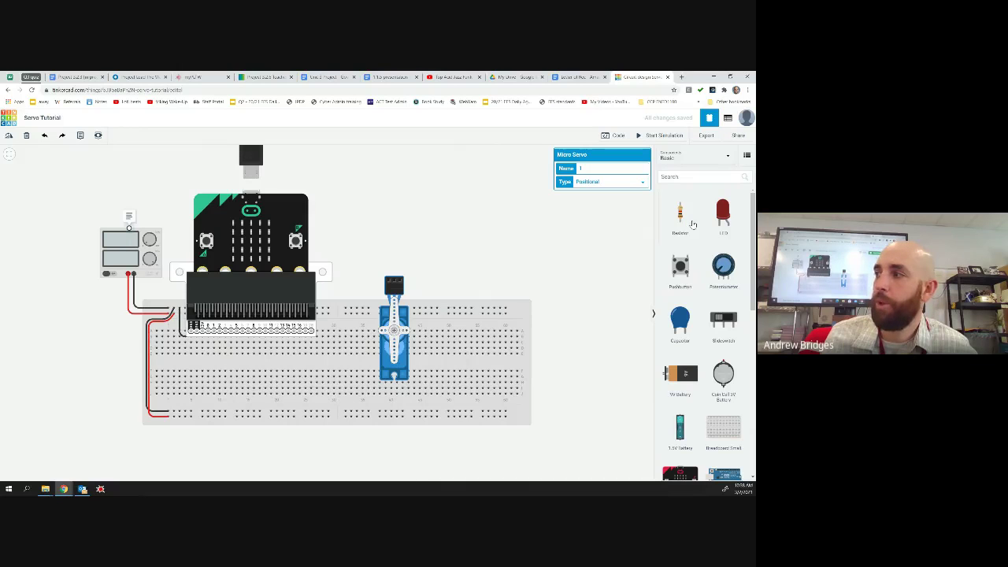
drag(682, 220, 207, 353)
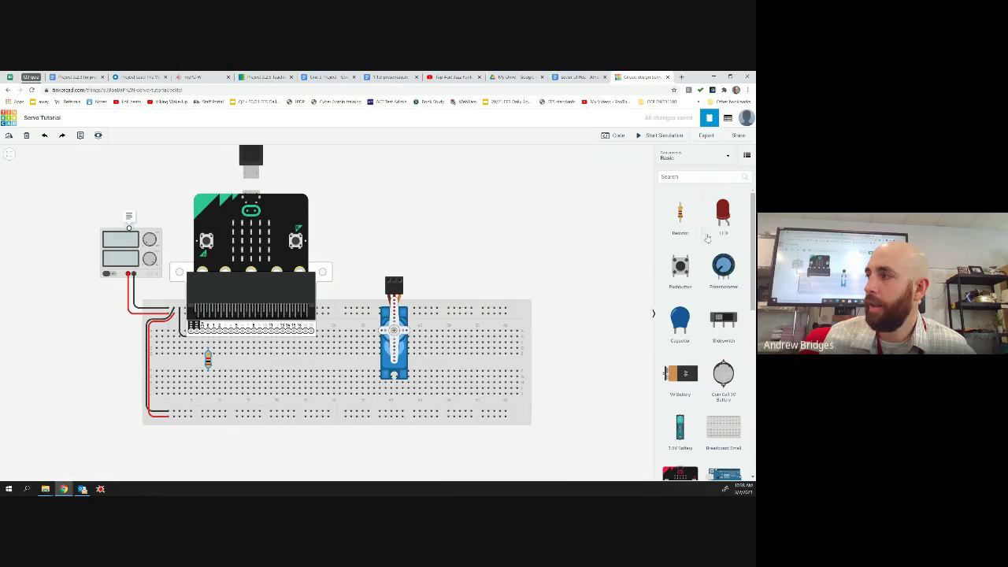
drag(723, 214, 204, 396)
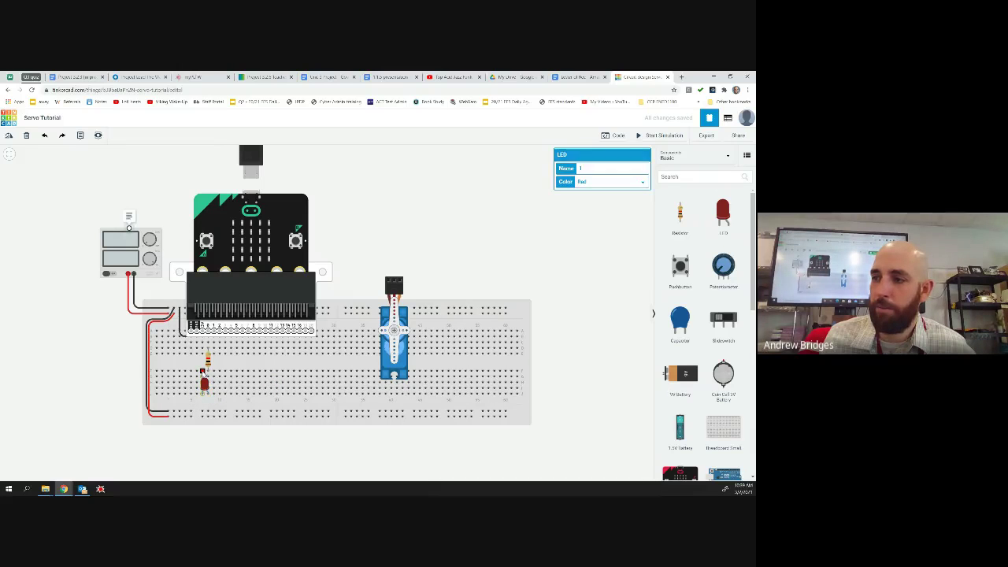
Step: Wire the LED's leg to a nearby breadboard hole and colour the wire black
click(205, 368)
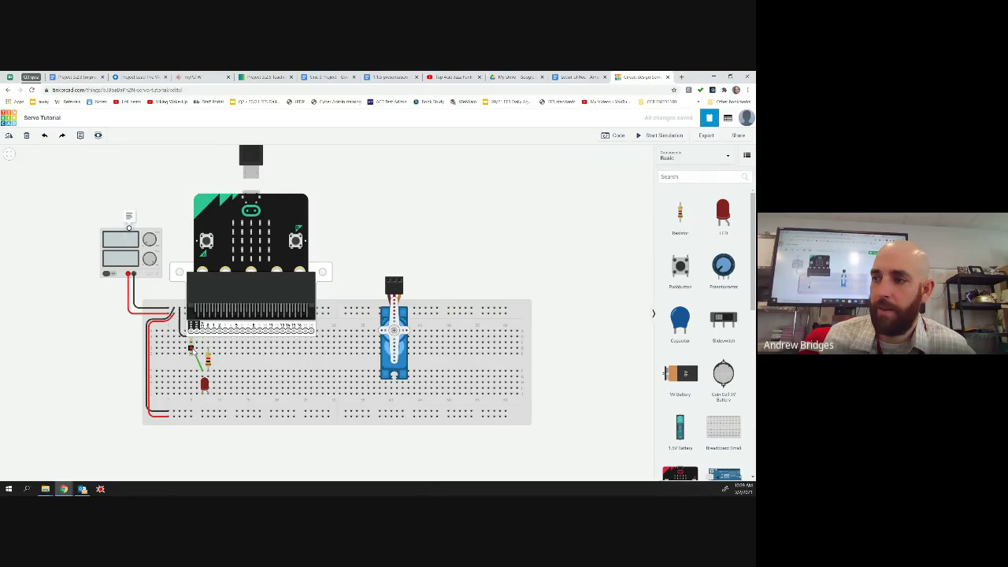
click(191, 348)
click(624, 172)
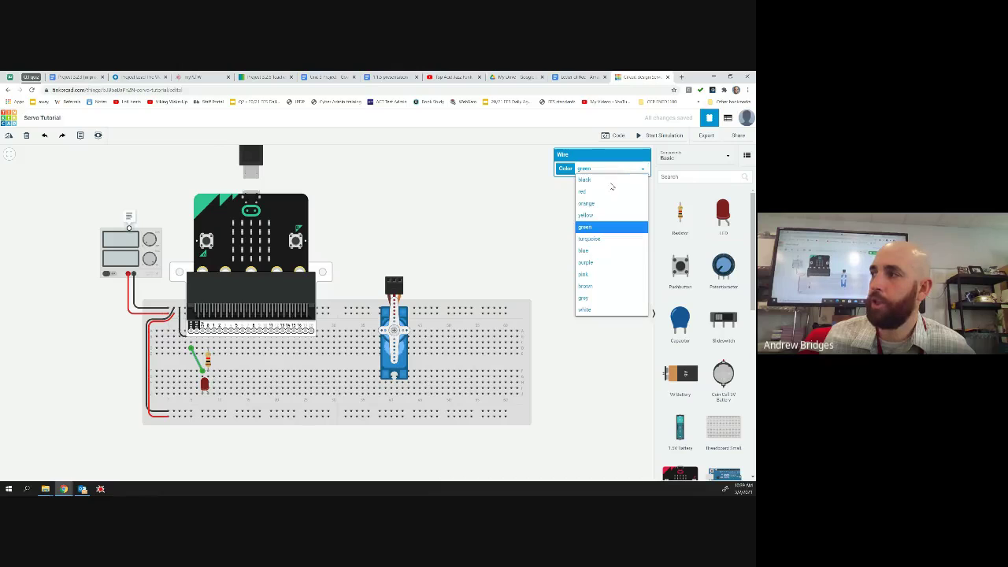
click(585, 182)
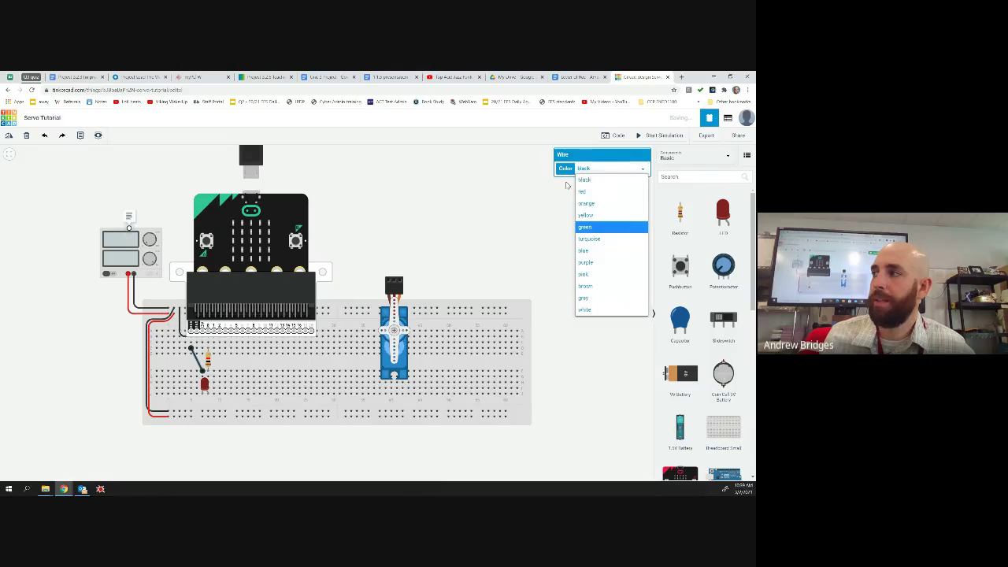
click(449, 204)
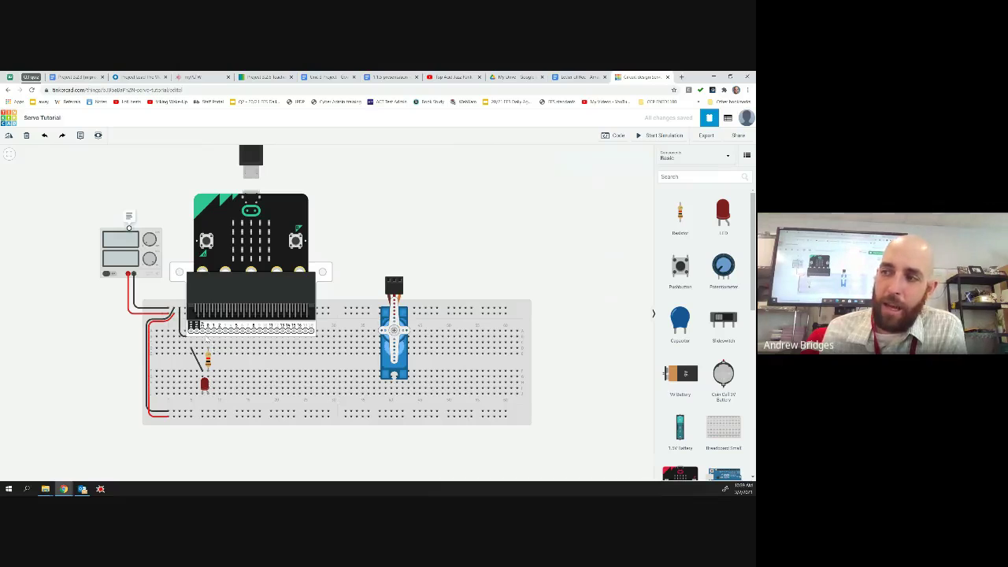
Step: Delete the resistor and the red LED from the breadboard
click(207, 358)
key(Delete)
click(204, 383)
key(Delete)
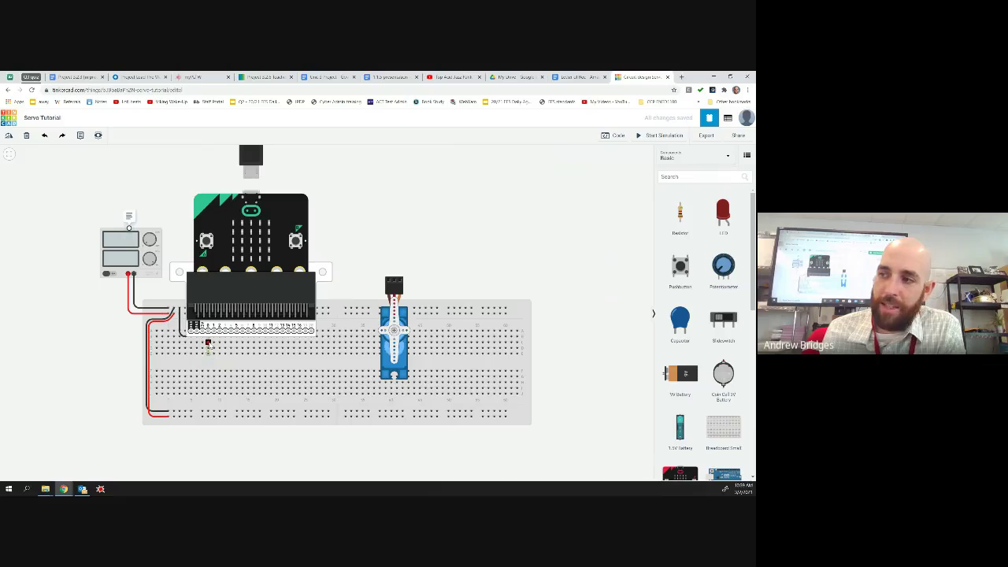
Step: Route a green wire from a hole under the micro:bit to the servo's Signal pin
click(208, 345)
click(208, 361)
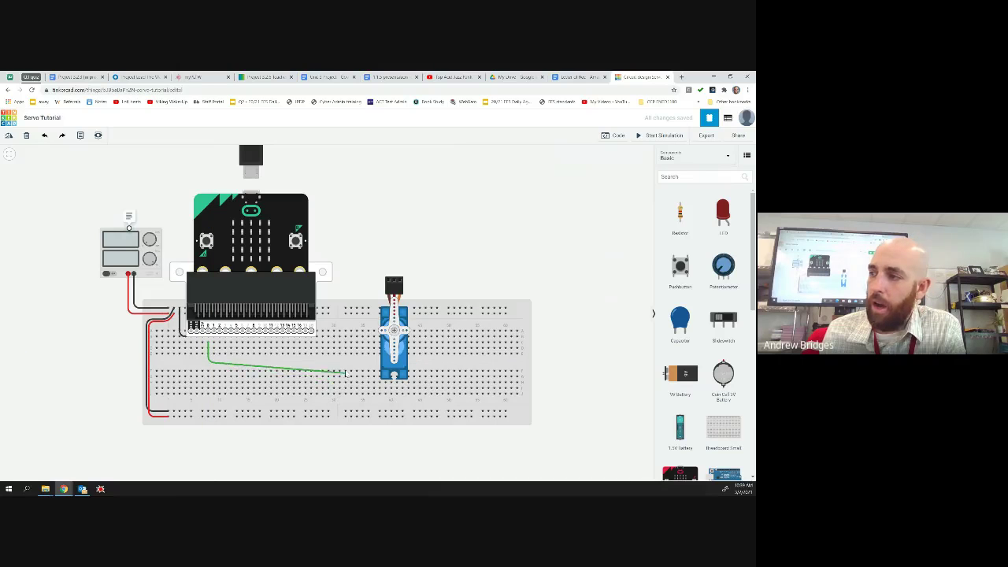
click(346, 362)
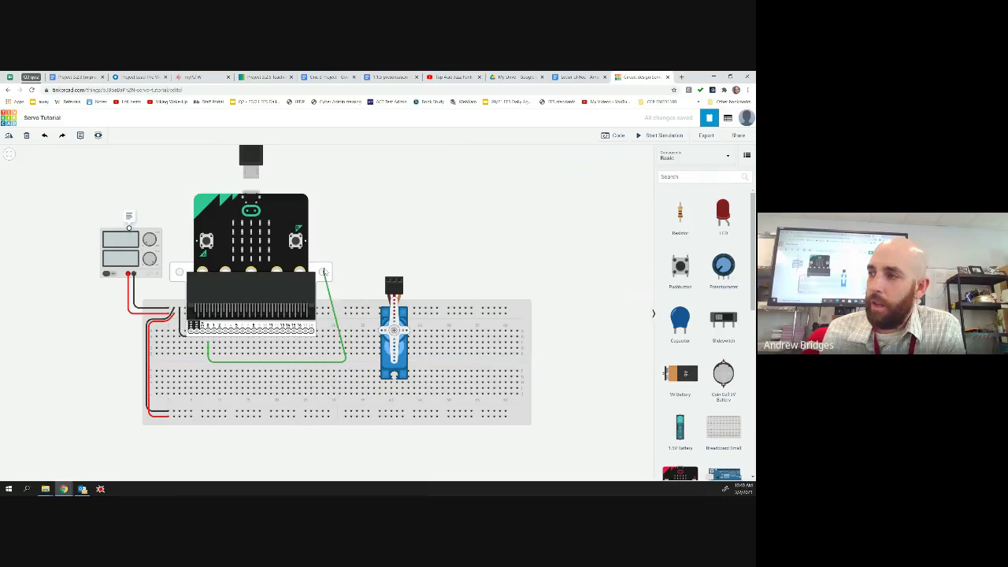
click(345, 253)
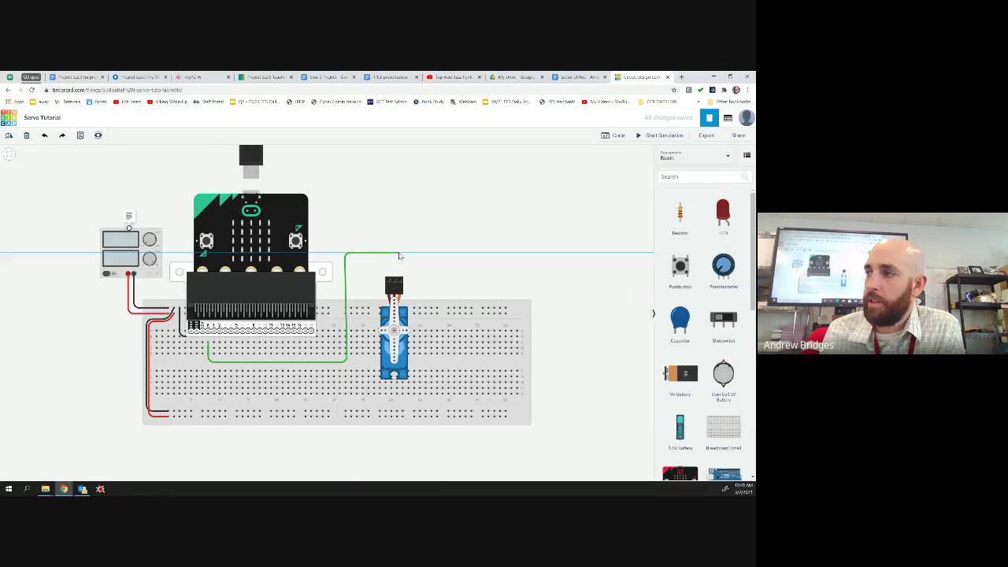
click(399, 255)
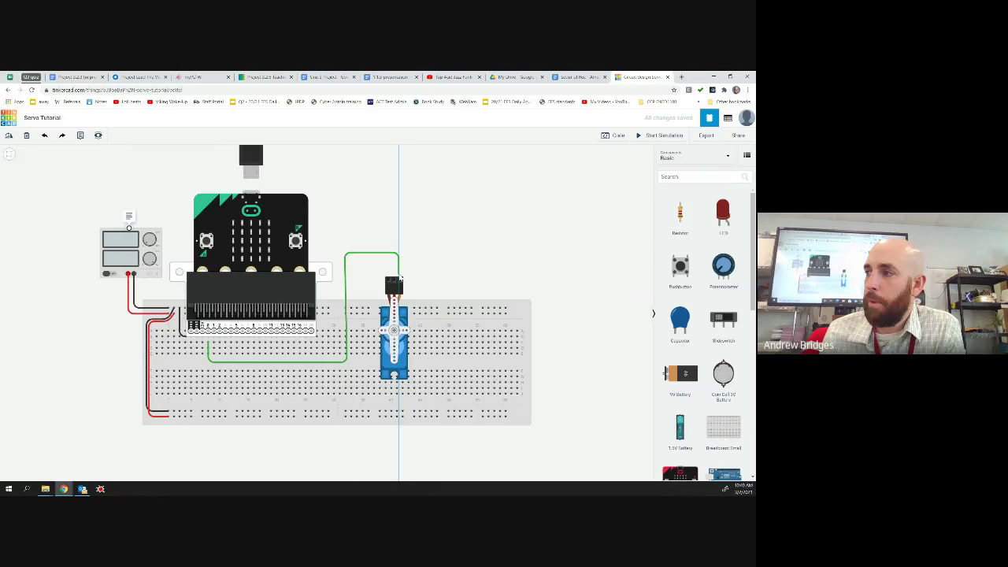
click(400, 281)
click(494, 193)
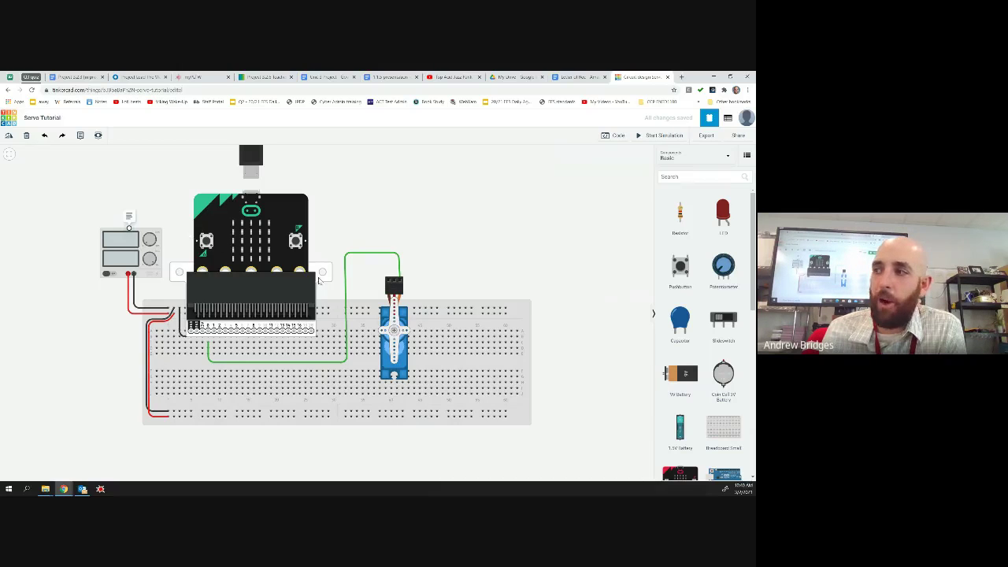
Step: Wire the servo's Power pin in red to the breadboard's top row, then start its Ground wire
click(395, 282)
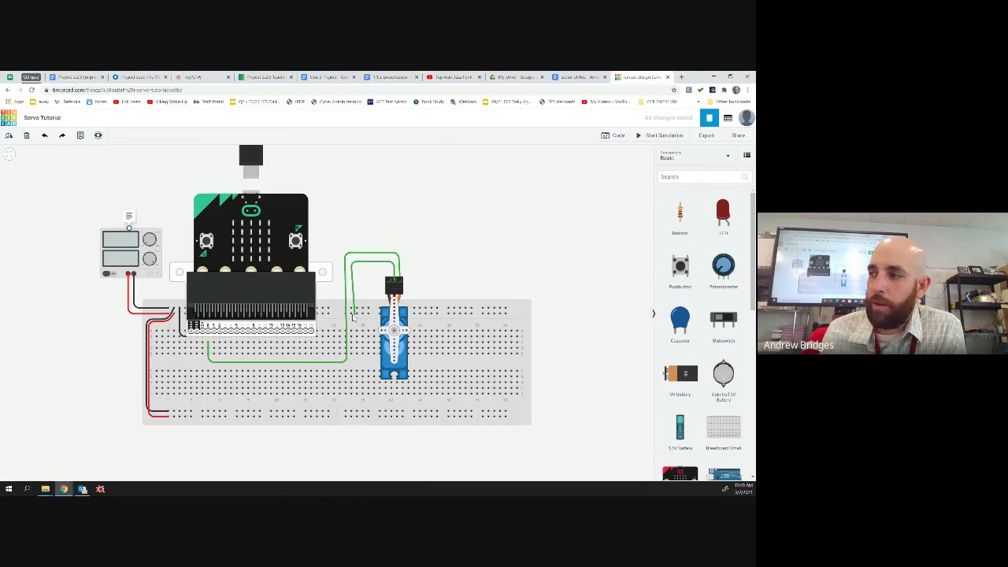
click(350, 314)
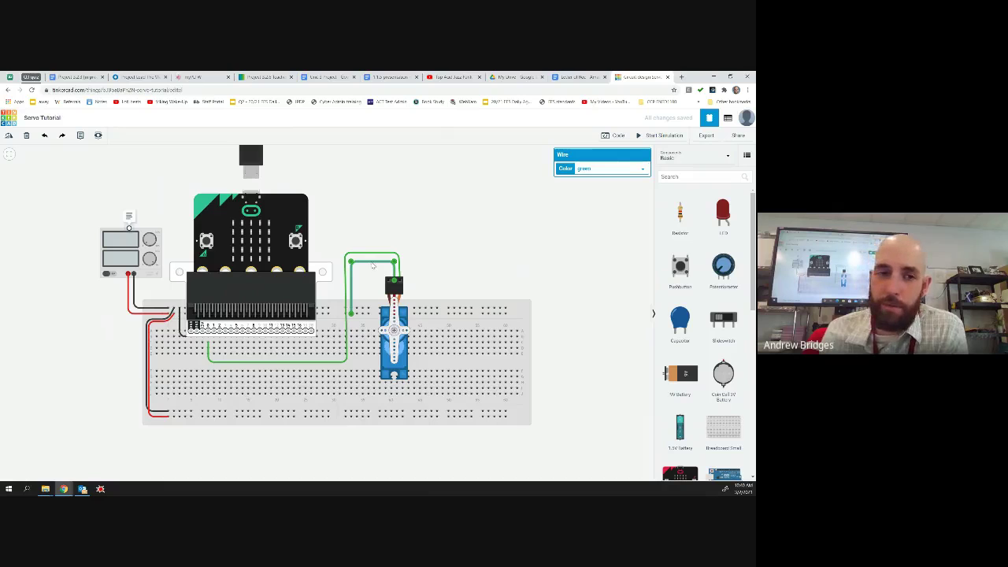
click(584, 170)
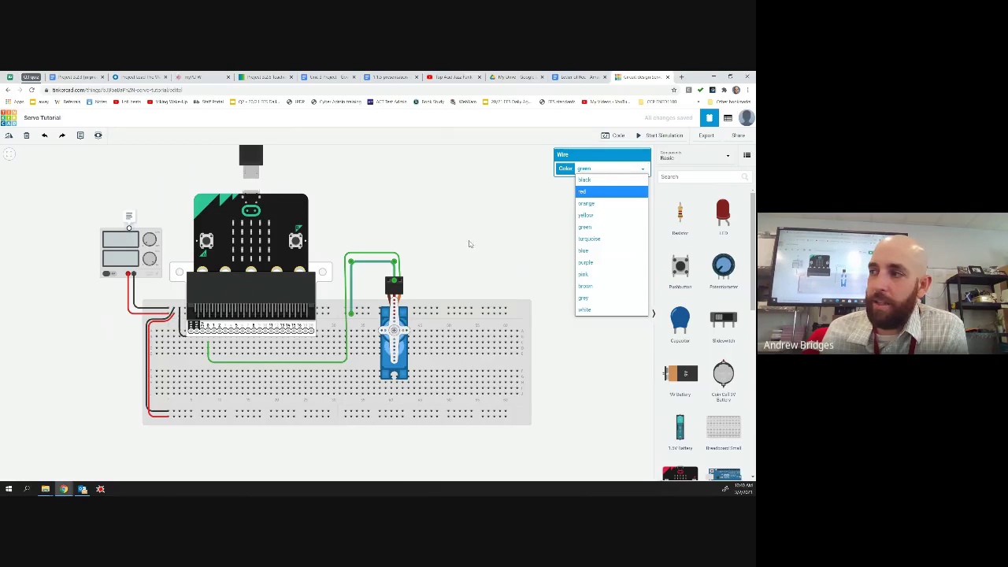
key(Return)
click(431, 263)
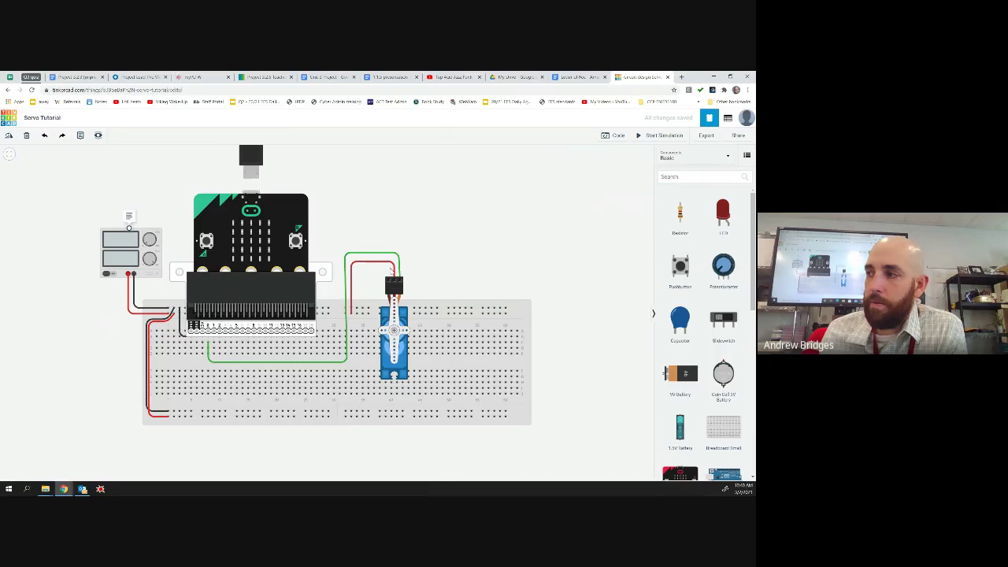
click(388, 282)
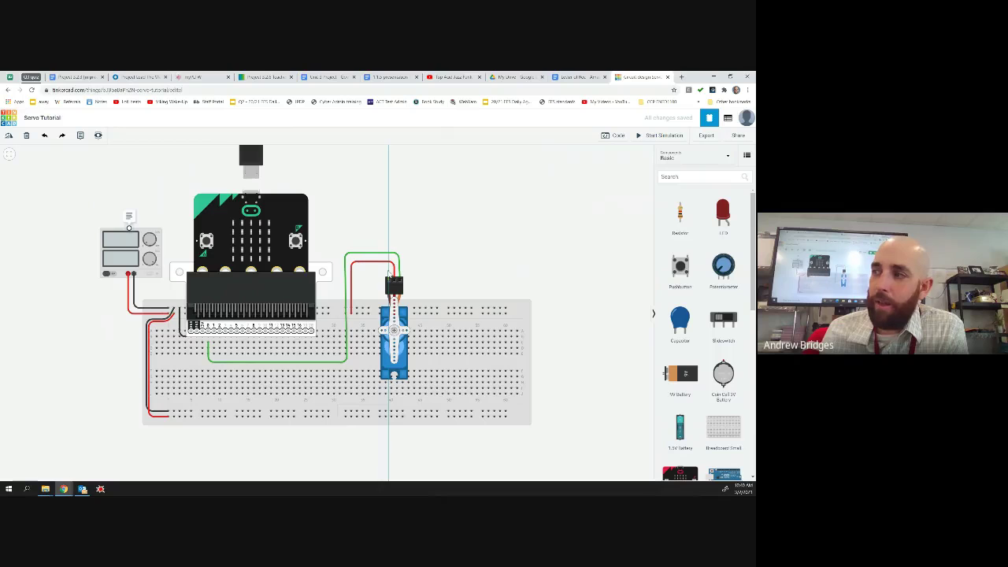
click(360, 272)
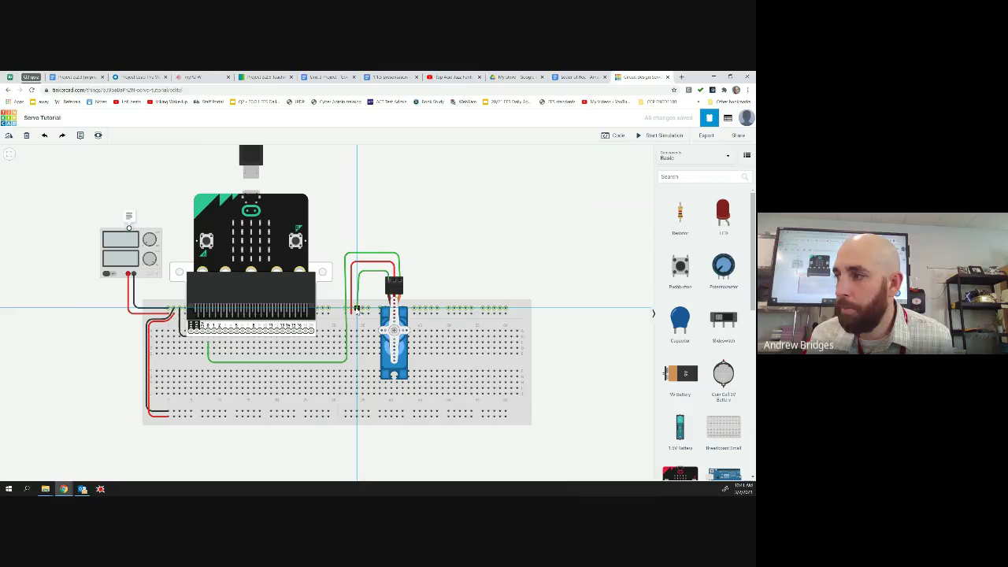
Step: End the servo's Ground wire on a top-row breadboard hole and colour it black
click(357, 309)
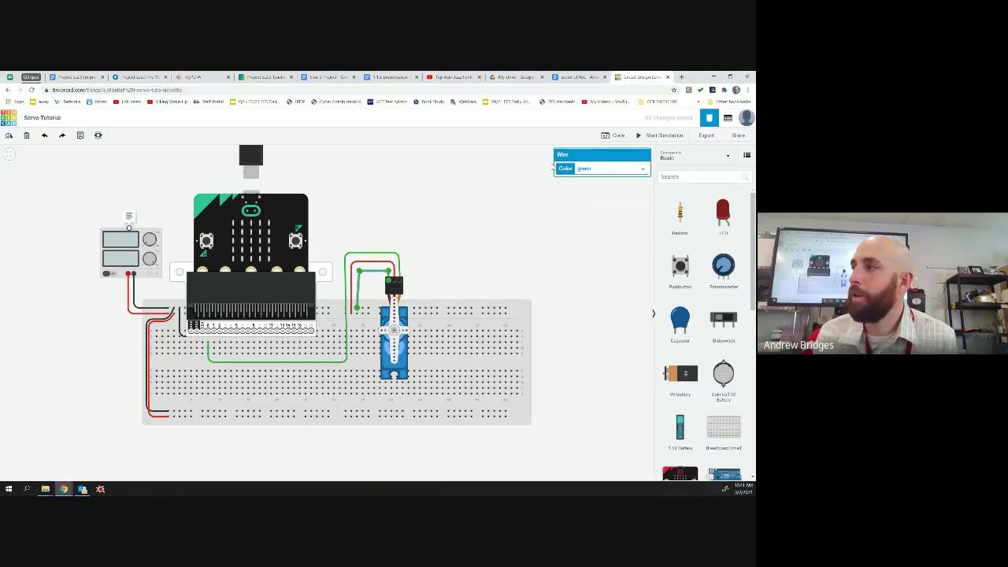
click(590, 170)
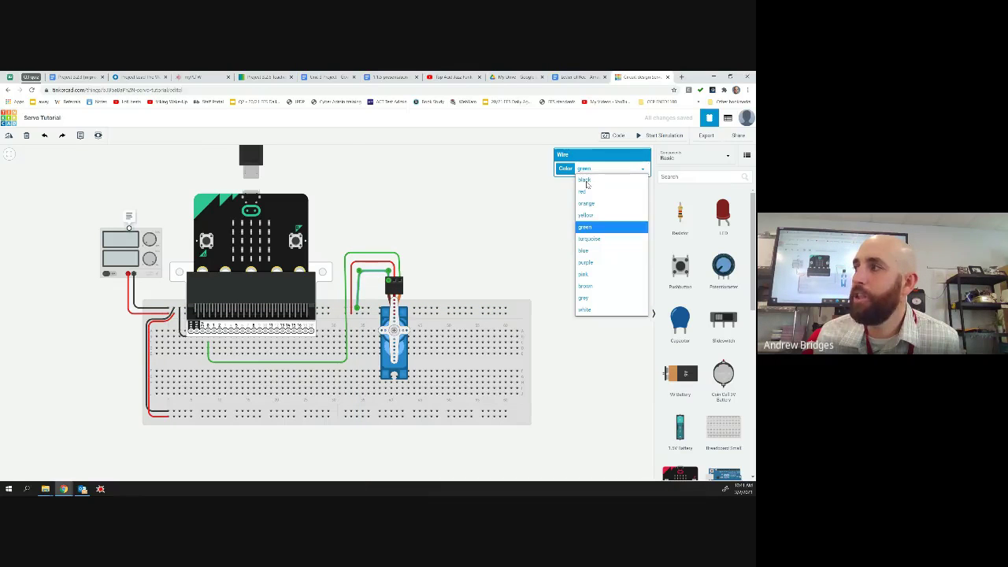
click(585, 180)
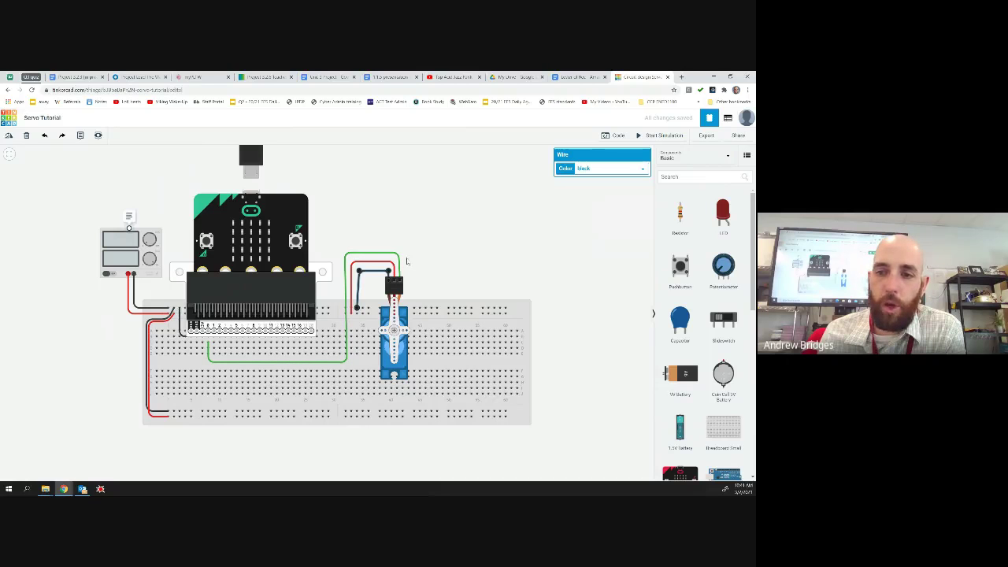
scroll(266, 285, up, 1)
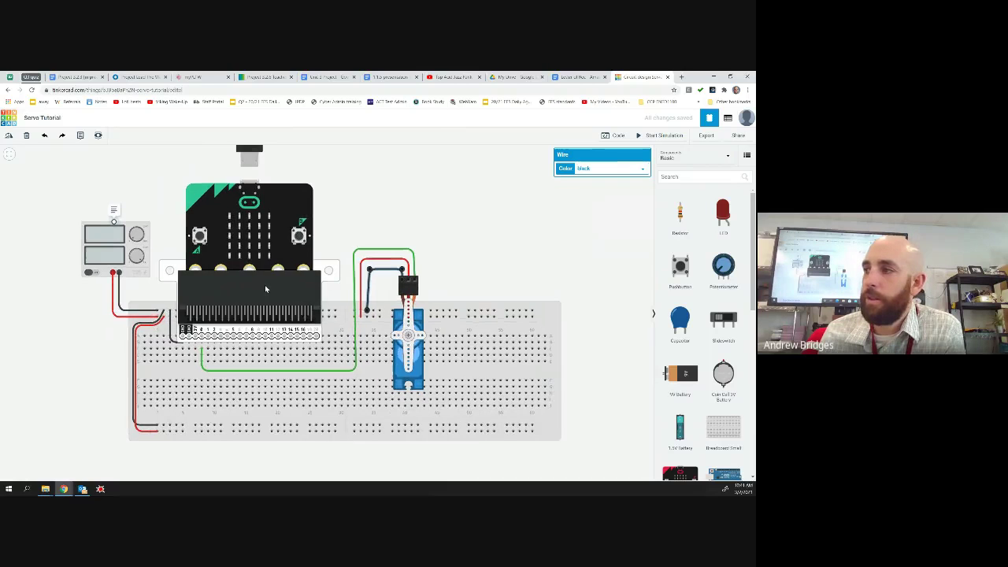
scroll(266, 290, up, 1)
click(509, 237)
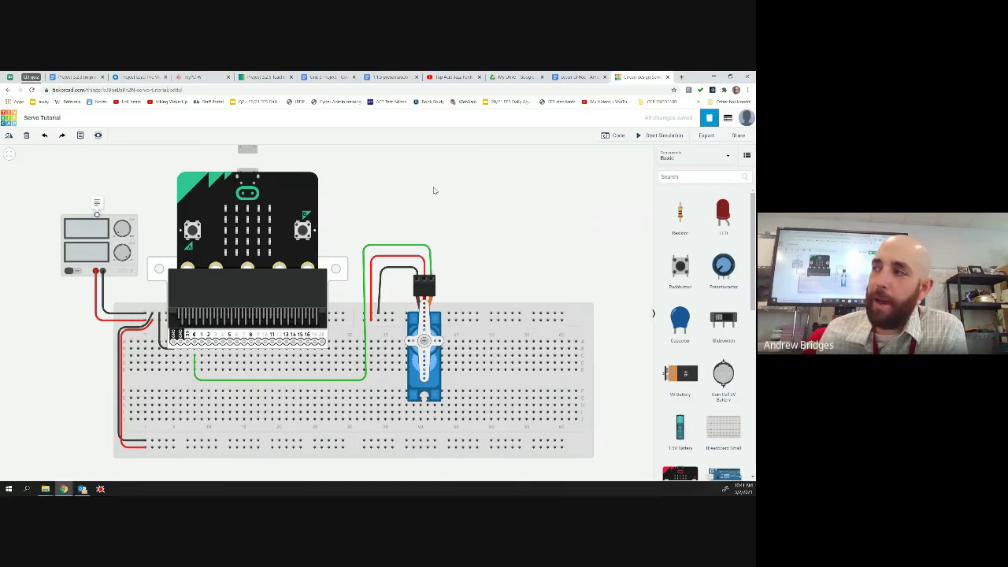
Step: In the Blocks editor, delete the 'on start' block and position 'forever'
click(612, 135)
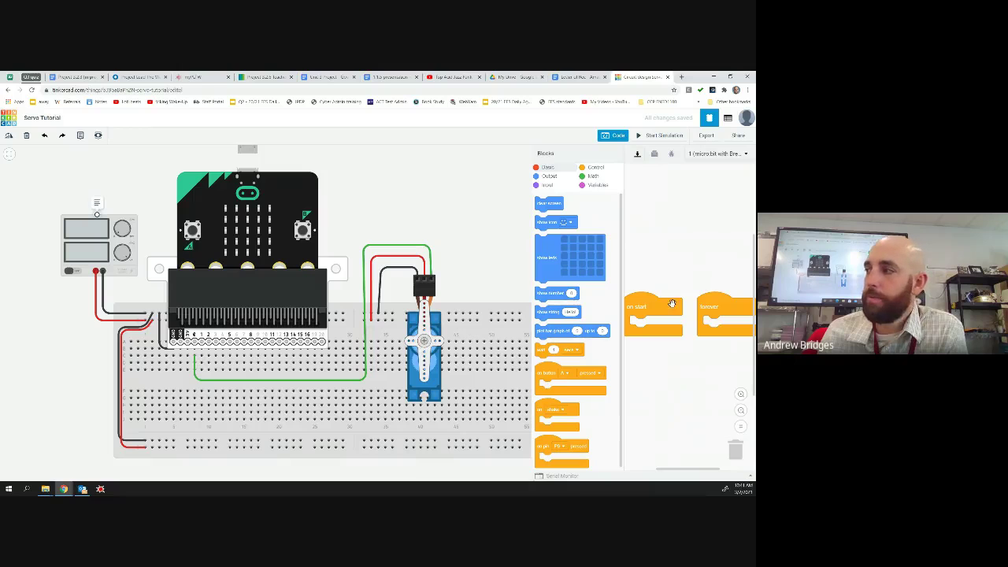
drag(658, 305, 586, 298)
drag(704, 304, 645, 241)
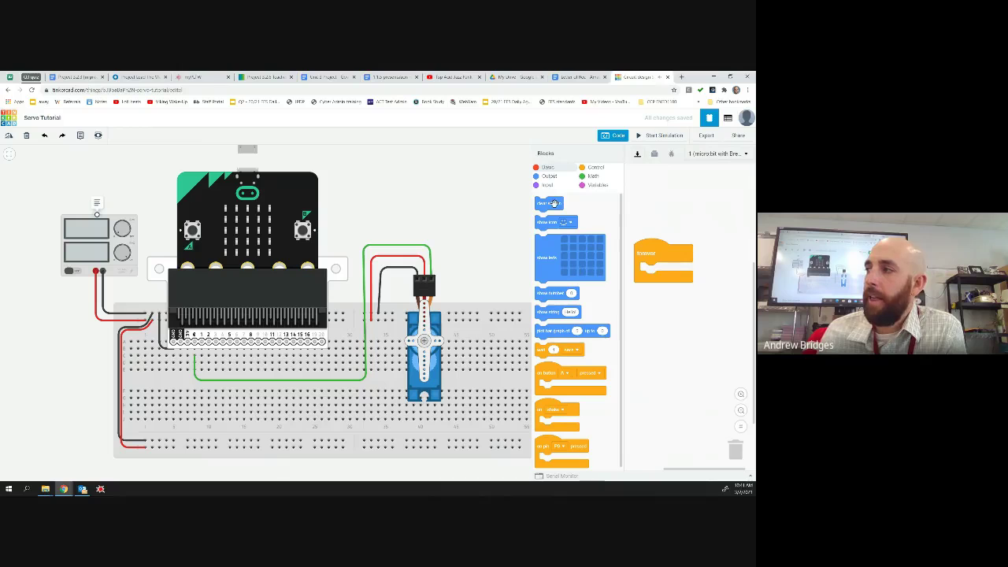
Step: Put a Control if/else block inside 'forever' and zoom in on the code
click(592, 168)
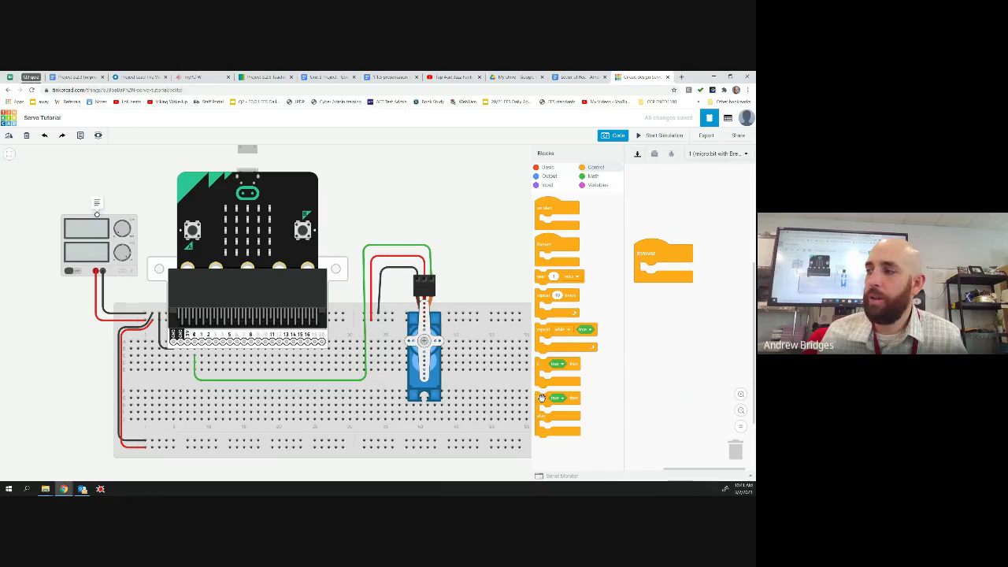
drag(542, 398, 641, 269)
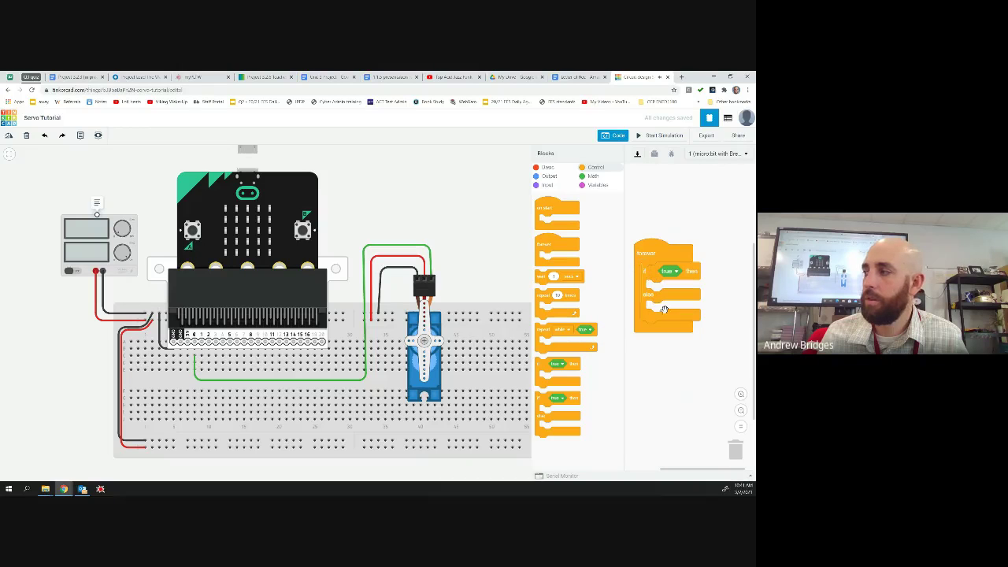
click(741, 394)
click(741, 395)
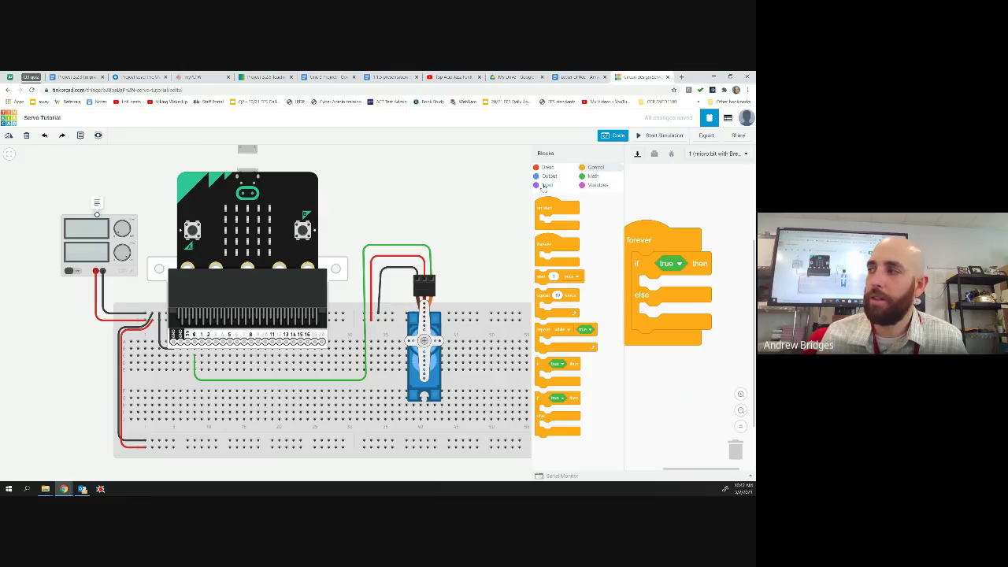
Step: Drop the Input 'button A is pressed' block into the if slot, replacing true
click(543, 186)
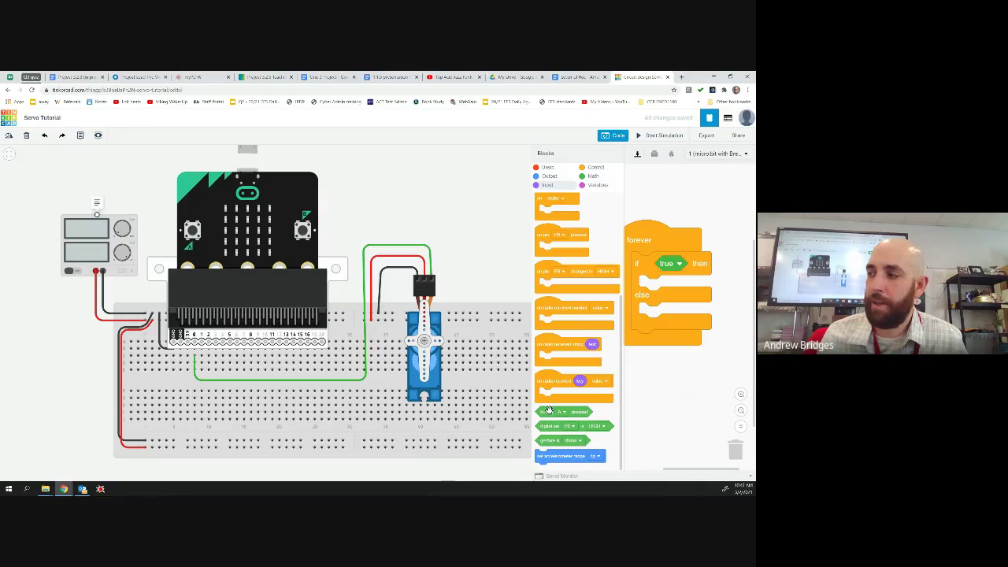
drag(551, 412, 665, 264)
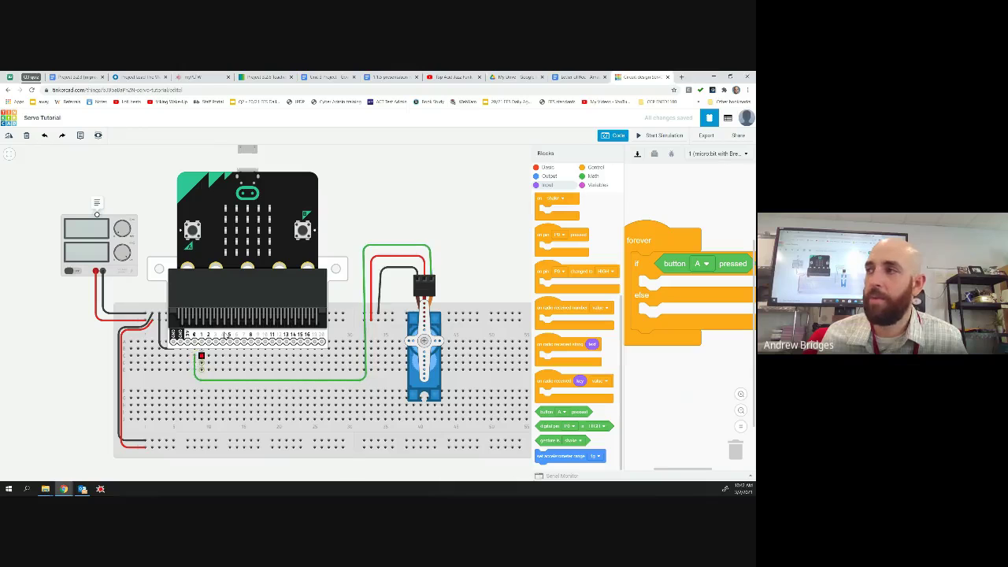
click(549, 177)
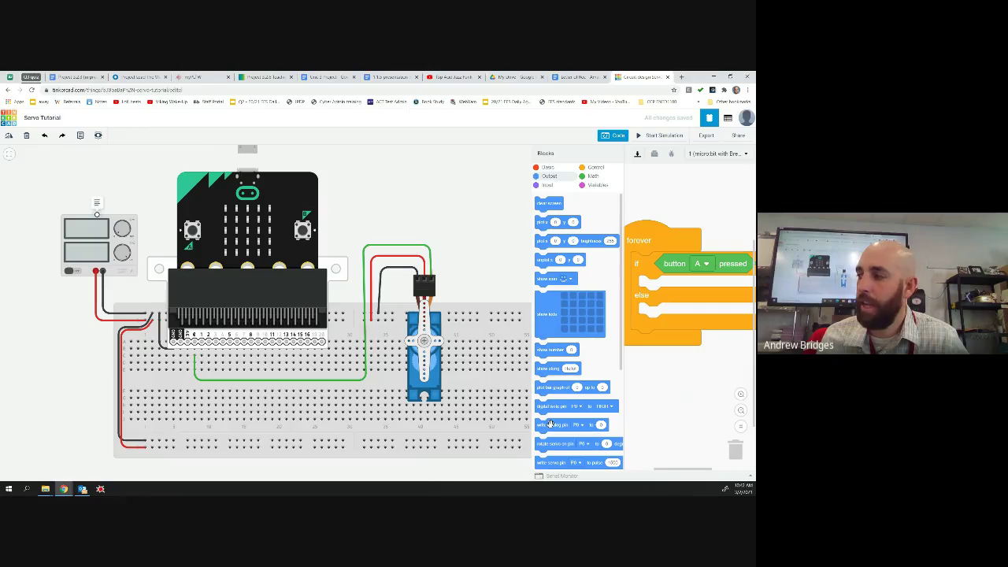
Step: Put a 'rotate servo on pin P0' block in the then branch and set its angle to 90 degrees
drag(551, 444, 648, 288)
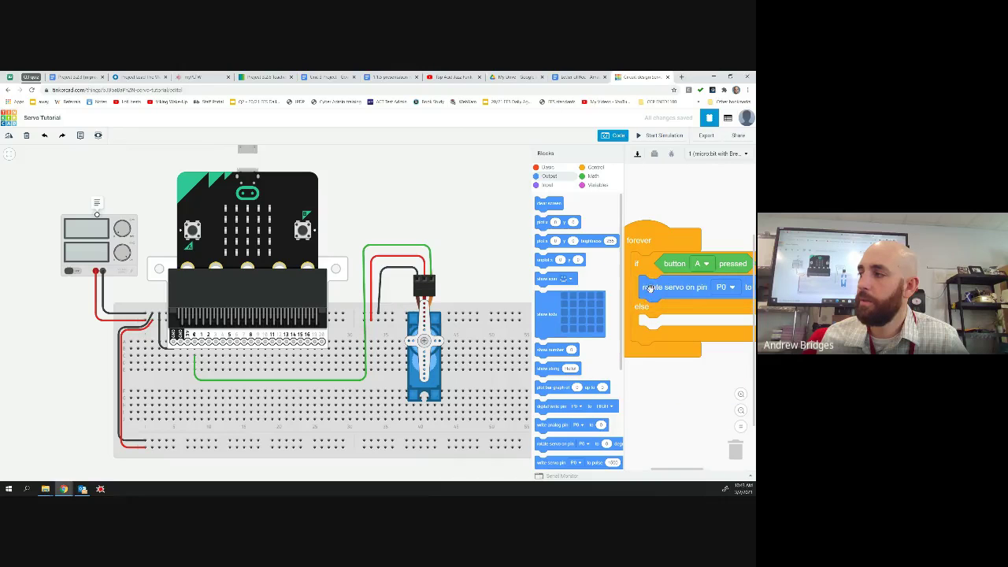
click(741, 412)
click(741, 412)
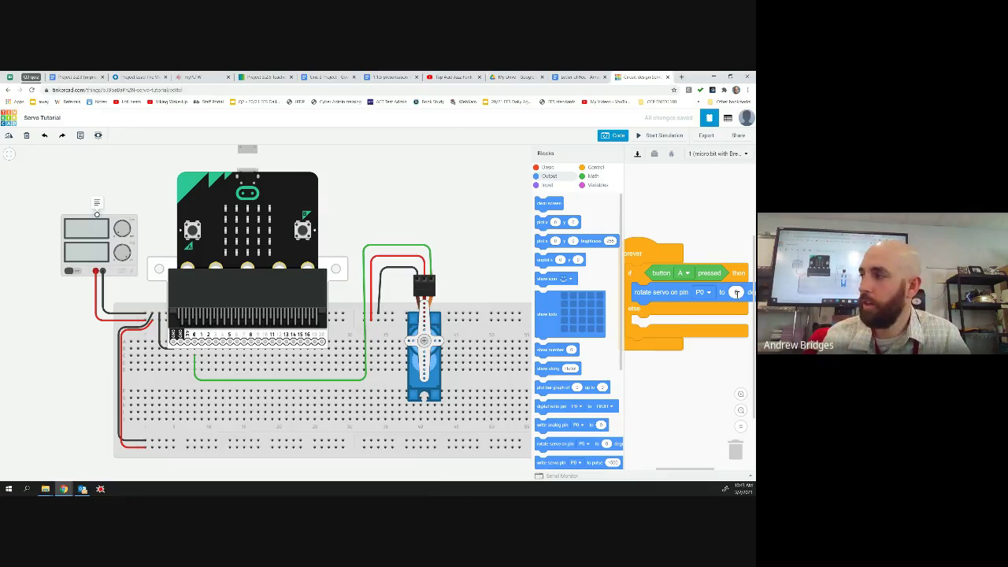
click(736, 293)
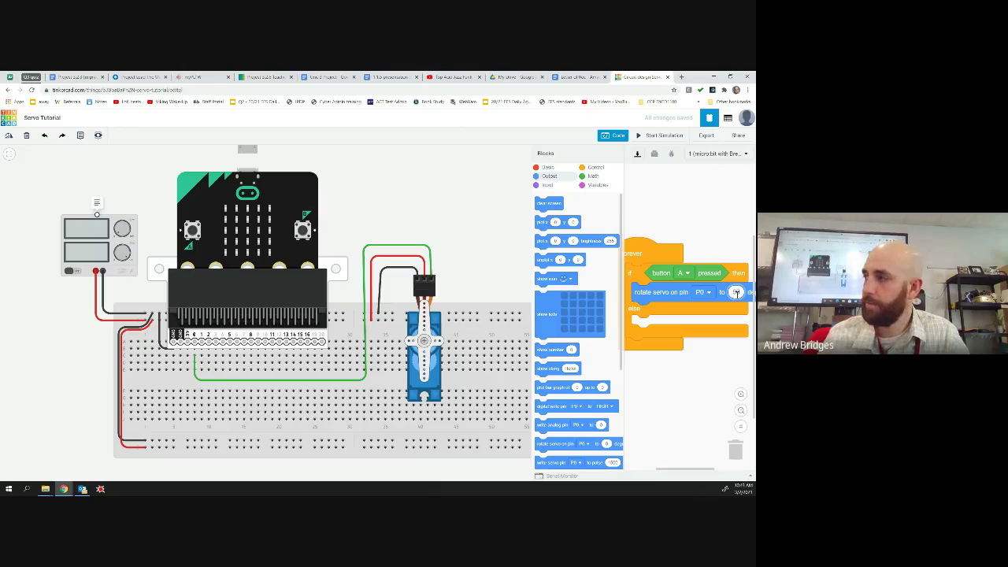
click(707, 245)
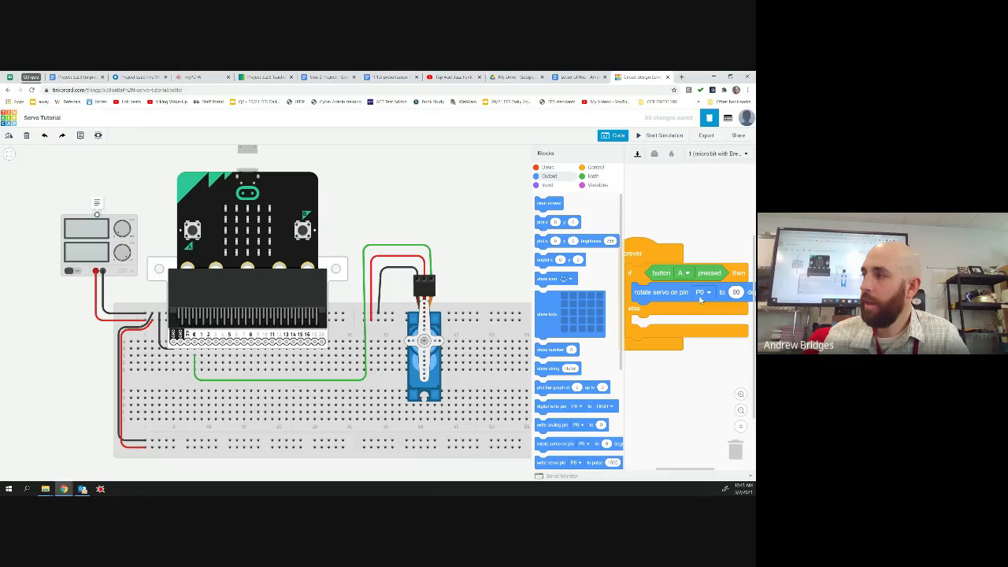
click(703, 292)
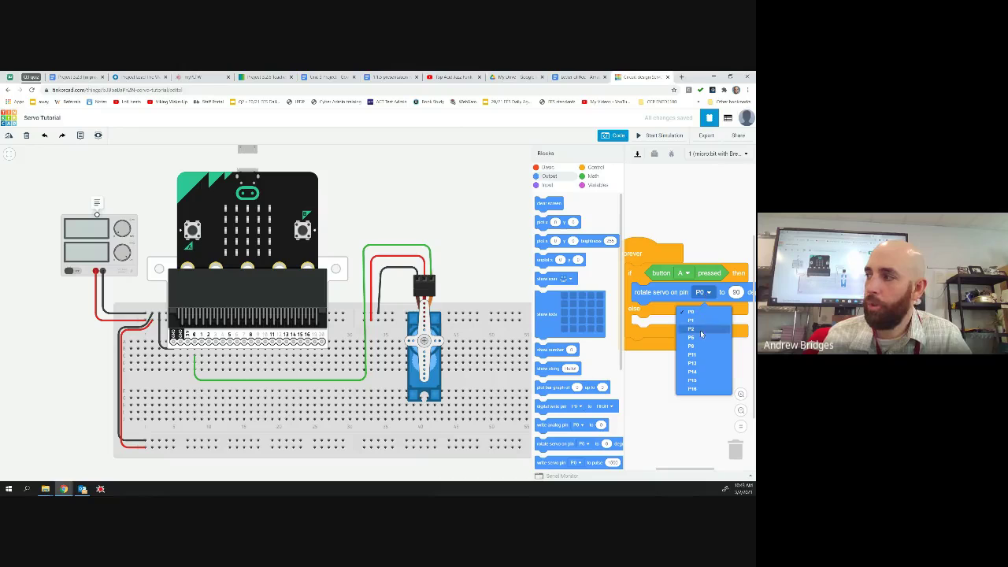
click(701, 292)
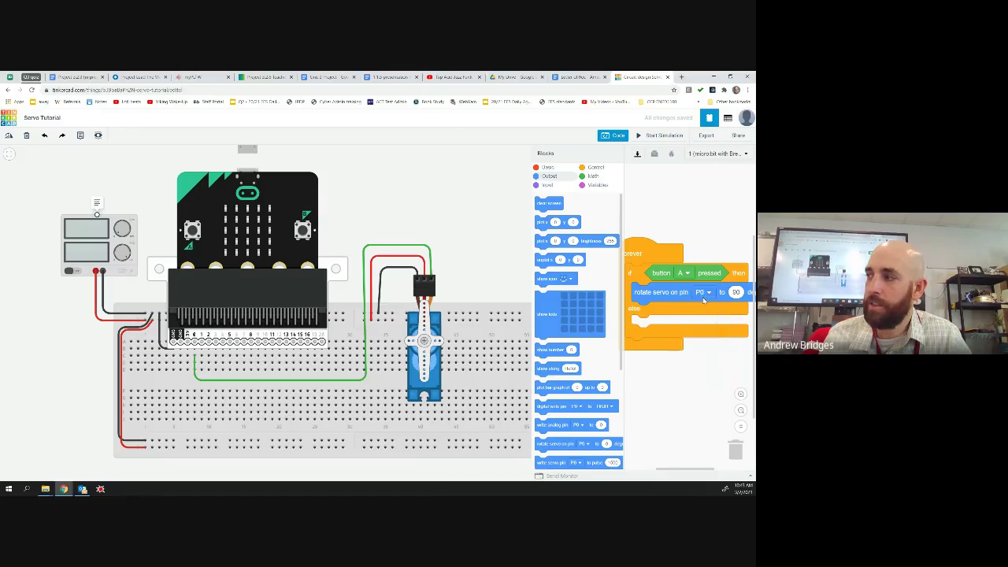
click(701, 292)
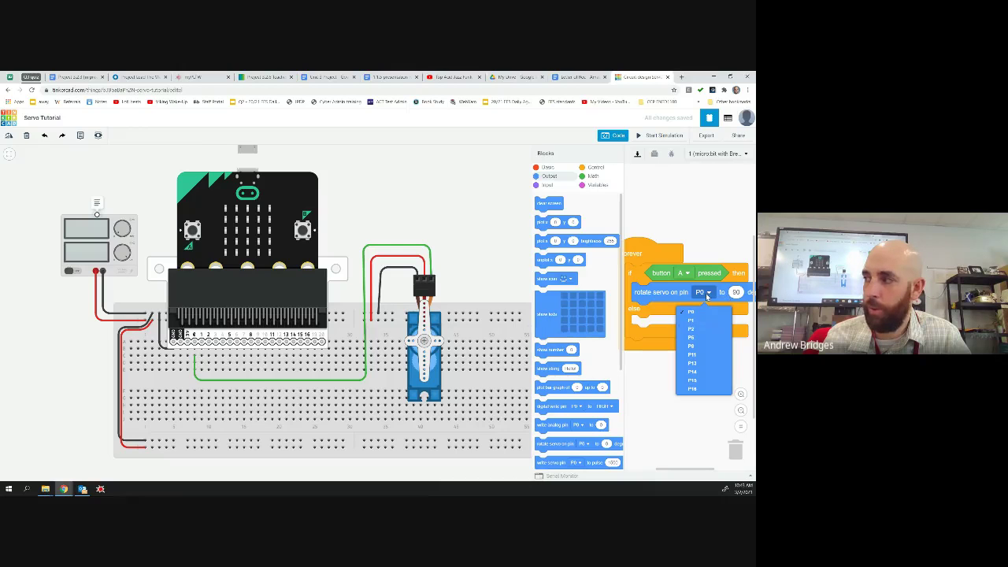
click(701, 313)
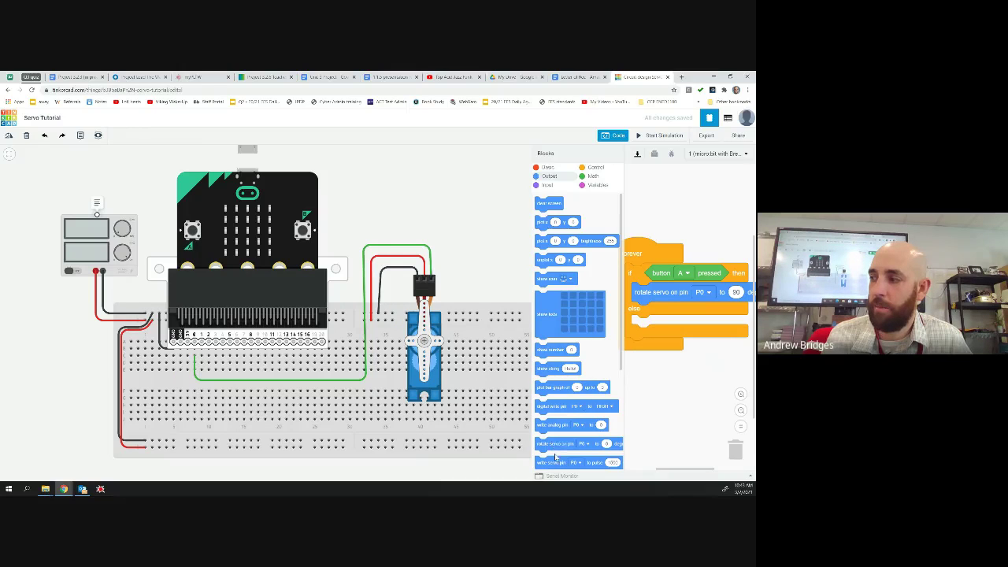
Step: Add a second 'rotate servo on pin P0' block to the else branch, keeping its angle at 0 degrees
drag(551, 445, 641, 324)
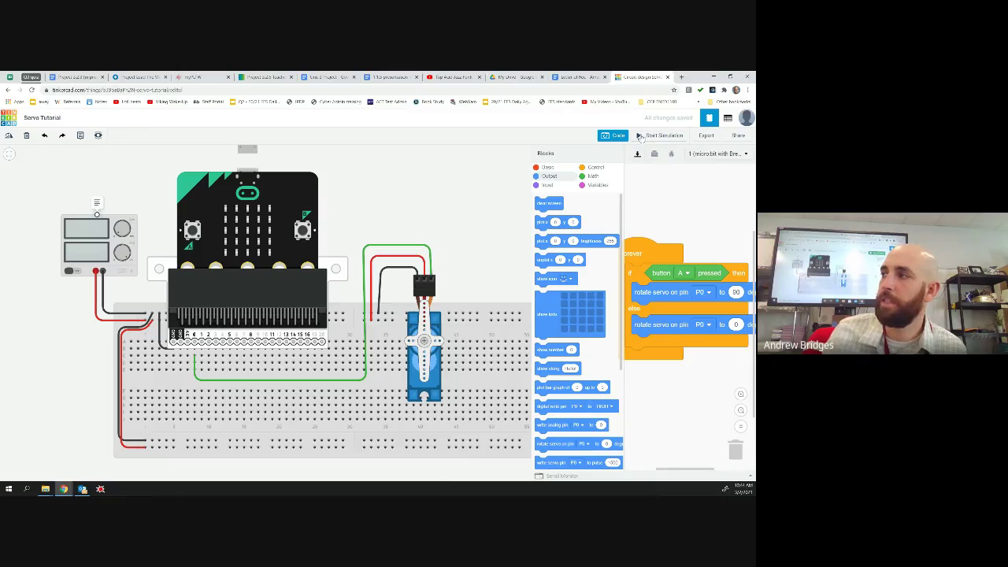
Step: Briefly run the simulation, then stop it with the Code panel closed
click(641, 137)
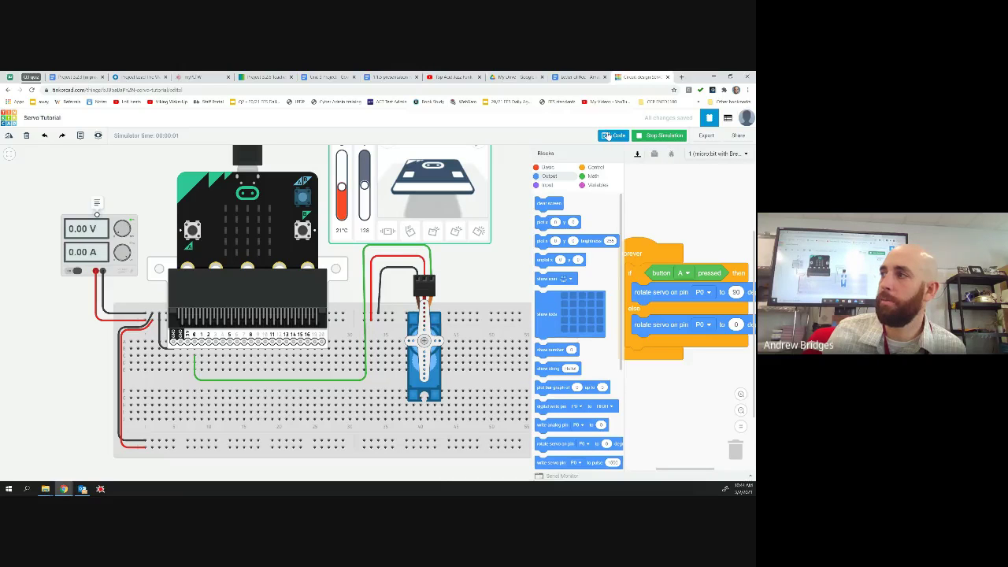
click(608, 137)
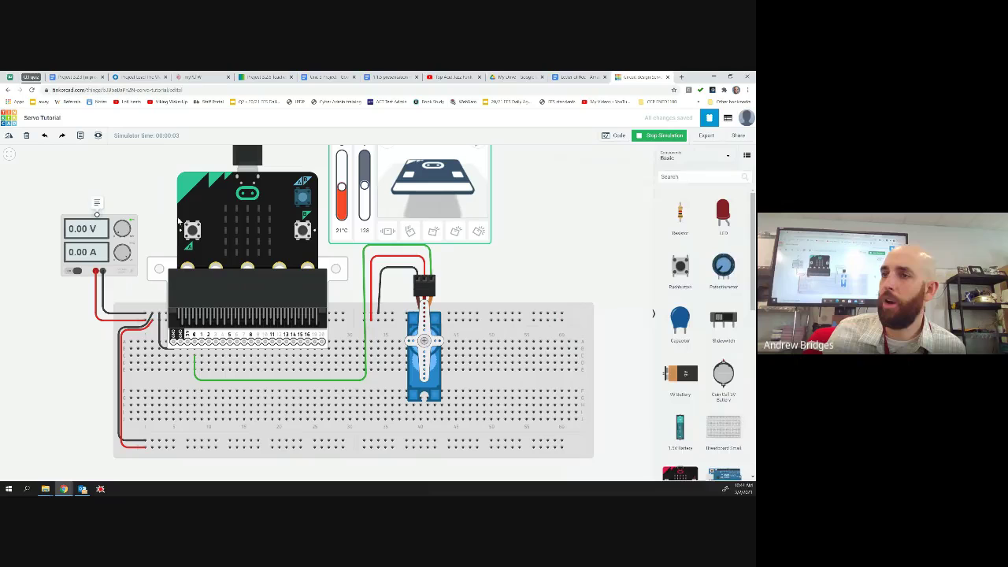
click(641, 137)
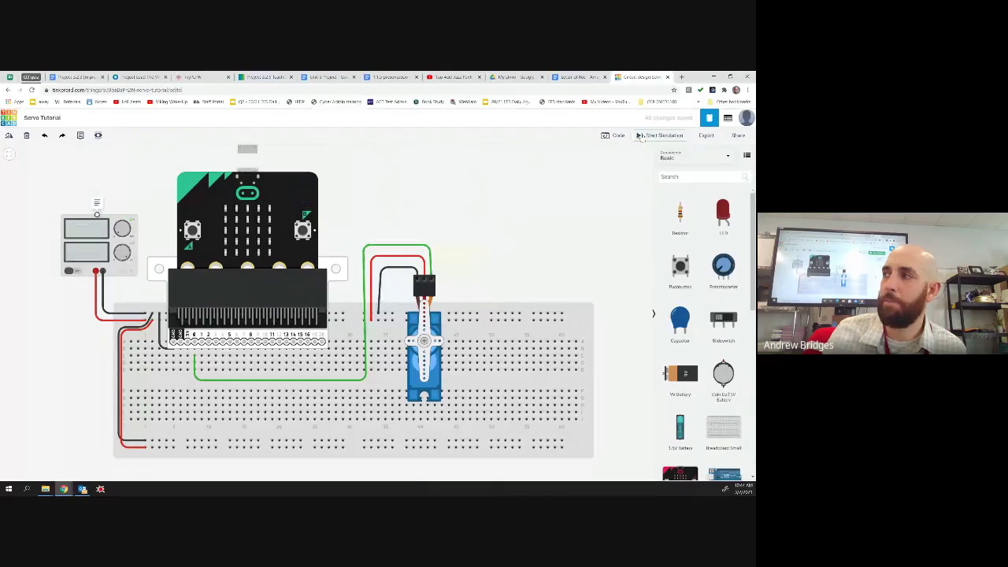
Step: Set the power supply's voltage to 6 V
click(84, 236)
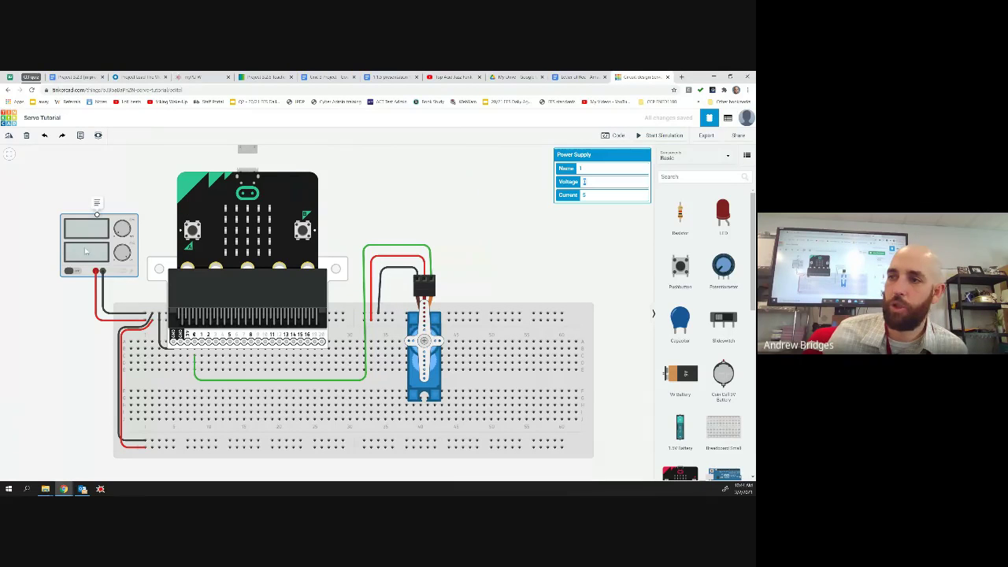
click(586, 181)
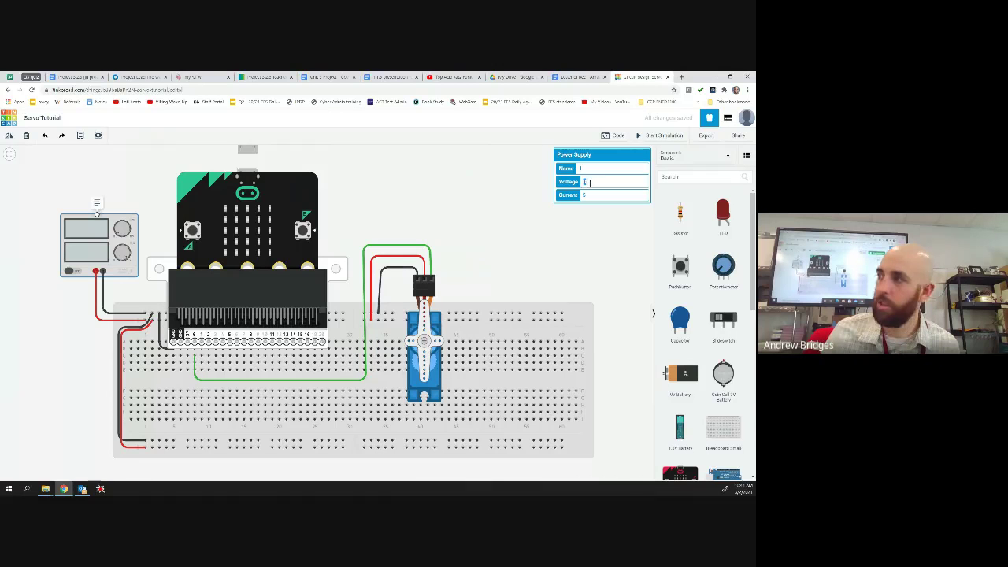
click(379, 227)
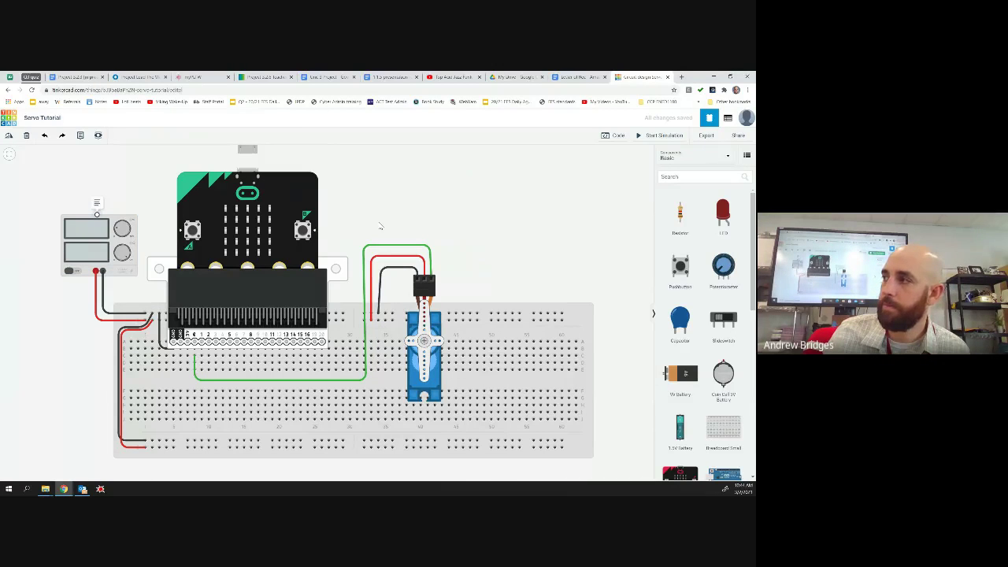
Step: Start the simulation at 6 V and press micro:bit button A to swing the servo
click(660, 135)
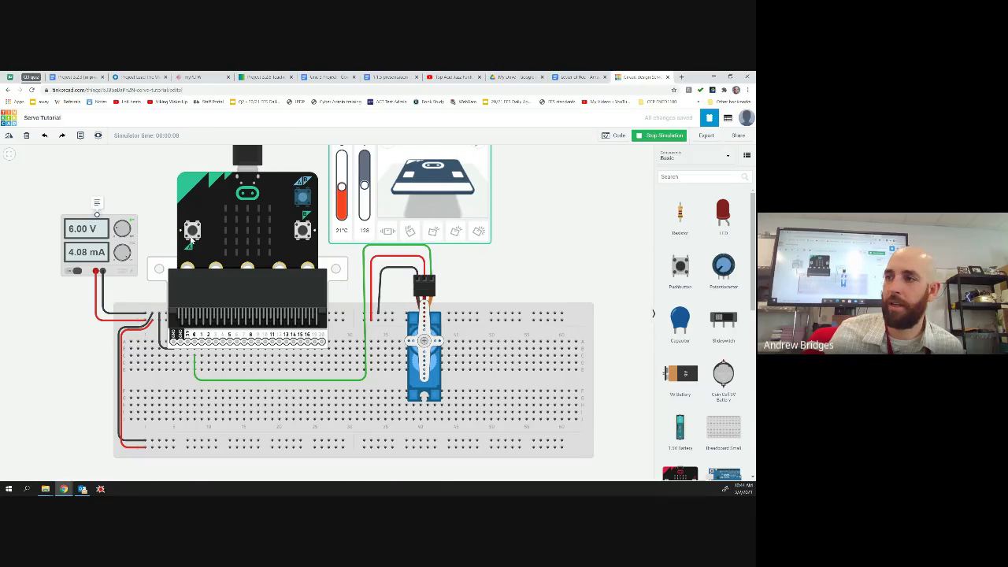
click(192, 230)
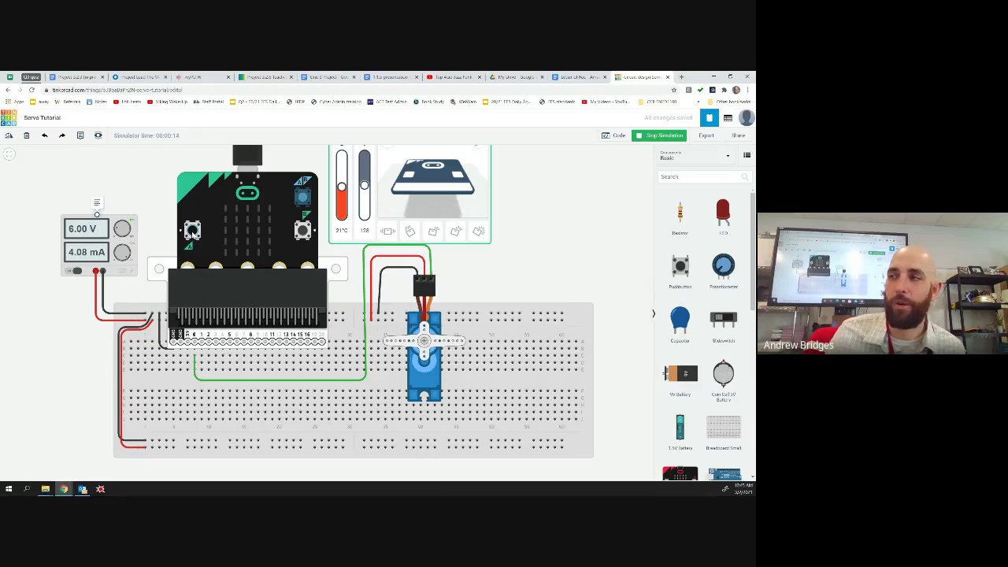
click(192, 230)
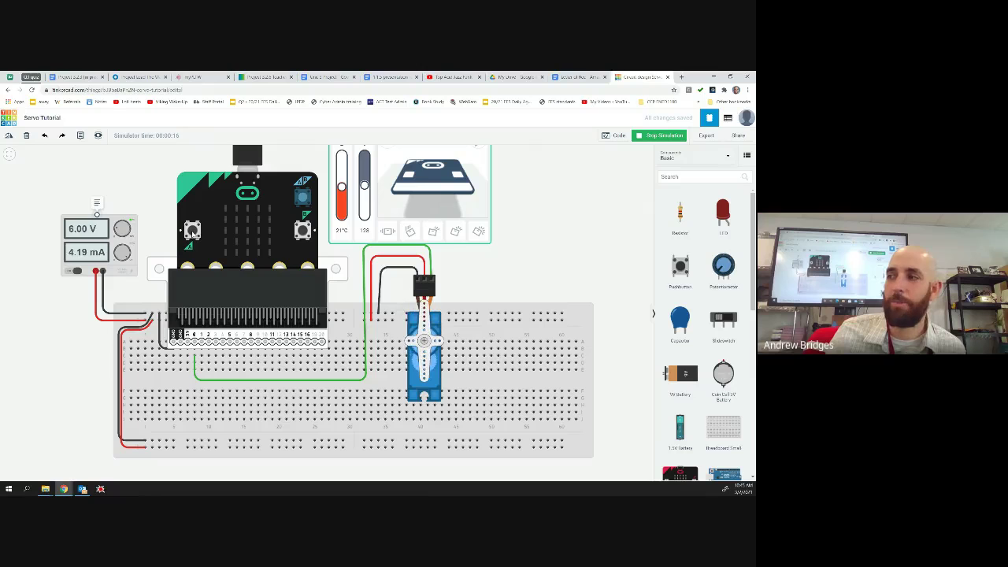